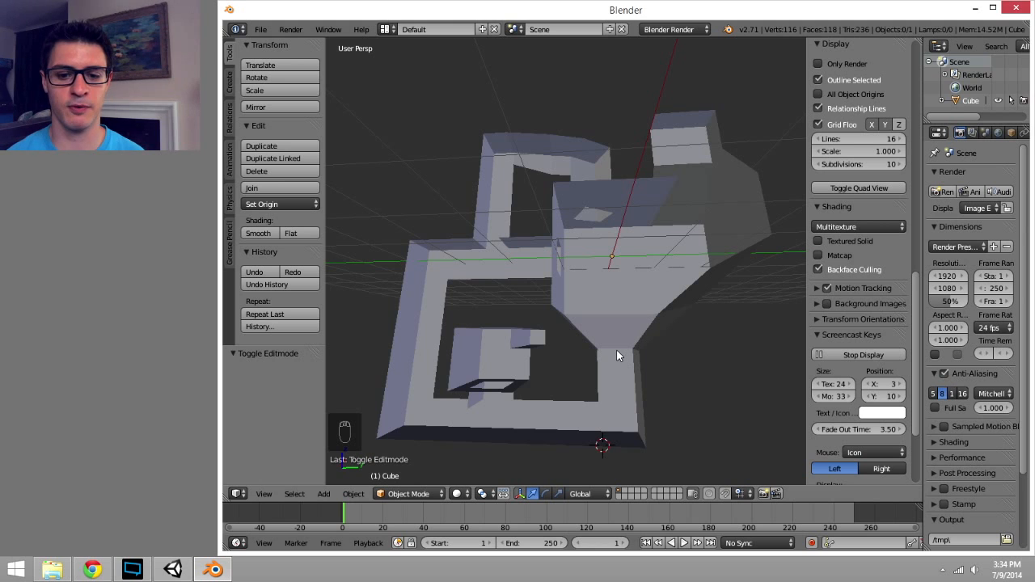
Save the level model as levelshowcase.blend in the project's Assets\Models folder.
middle_click_drag(616, 352, 640, 360)
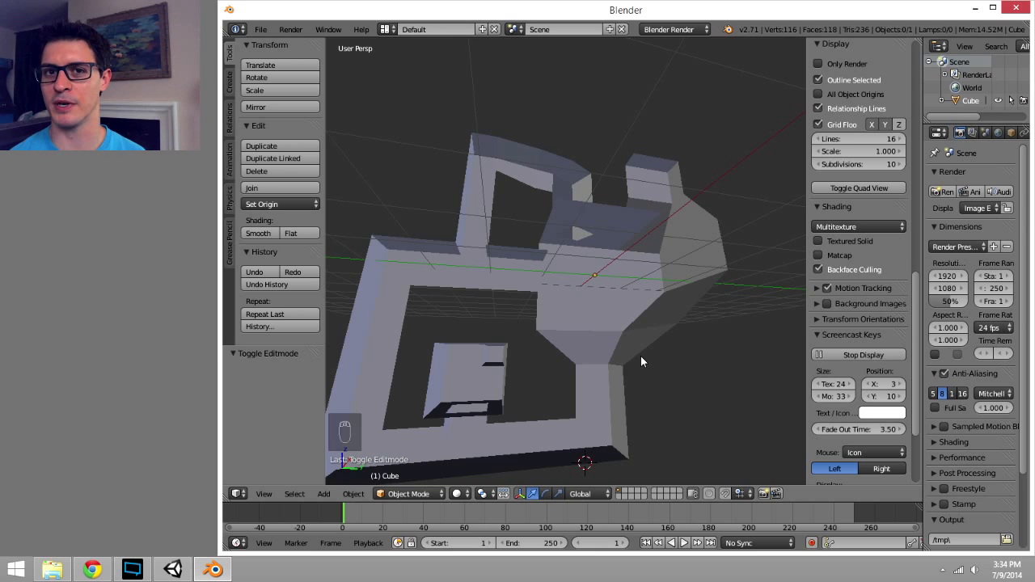
middle_click_drag(640, 360, 628, 380)
key("ctrl+s")
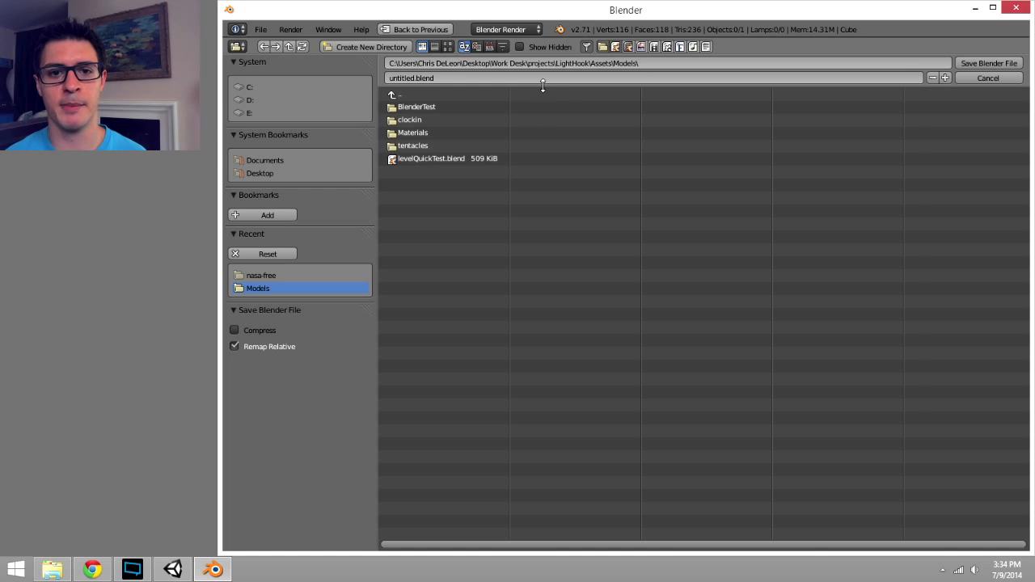
left_click(448, 78)
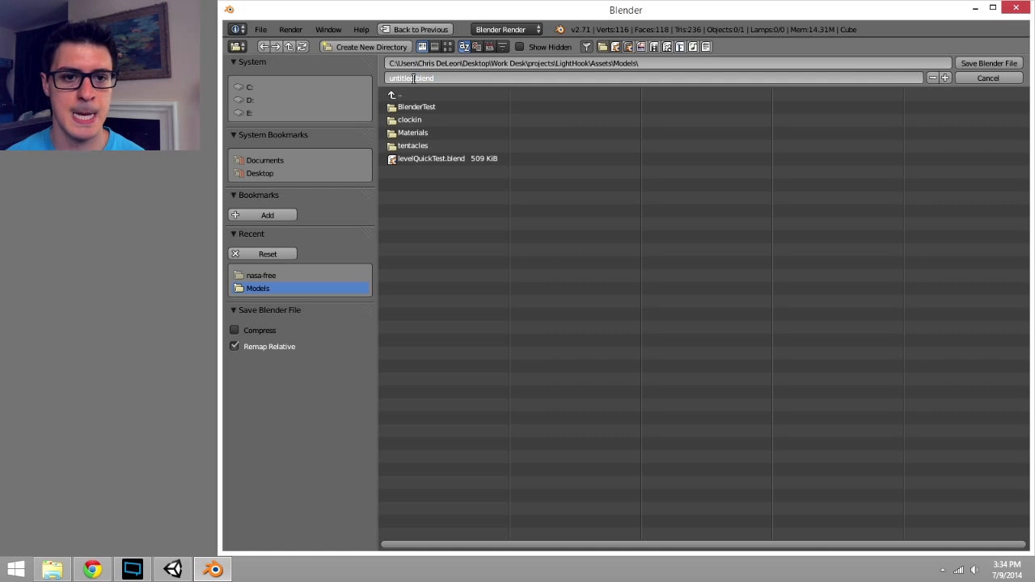
type("levo")
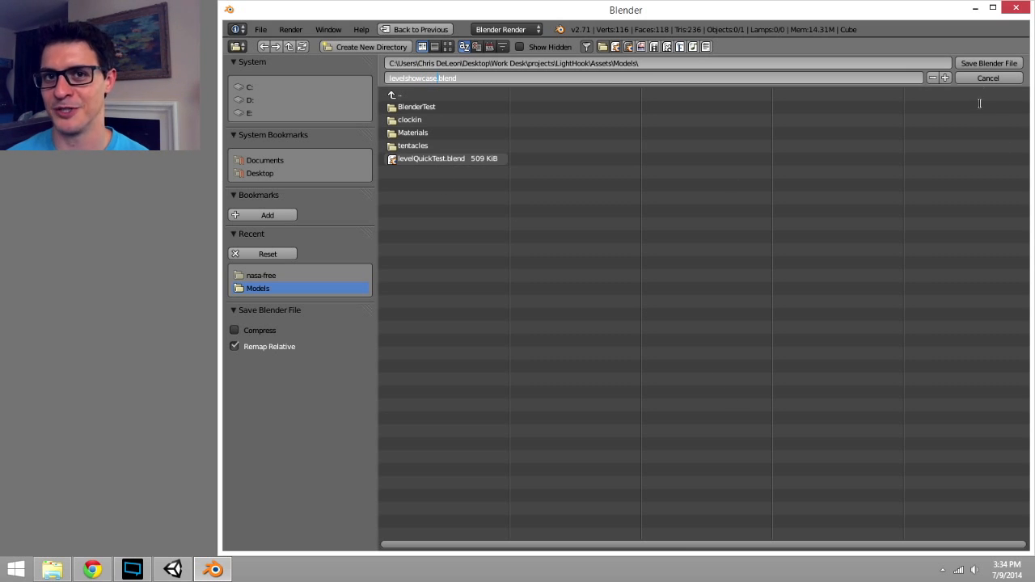
left_click(988, 62)
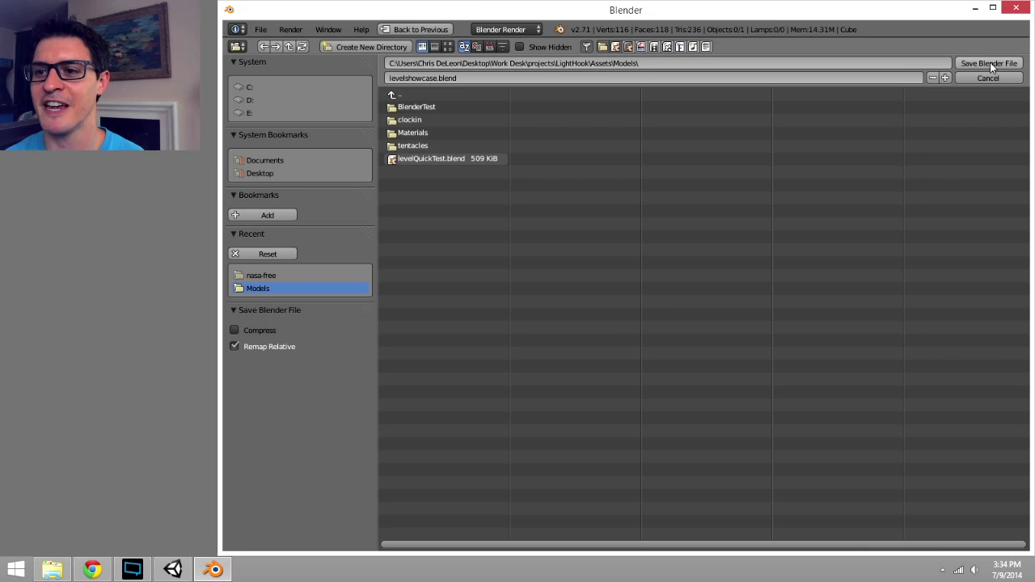
left_click(988, 63)
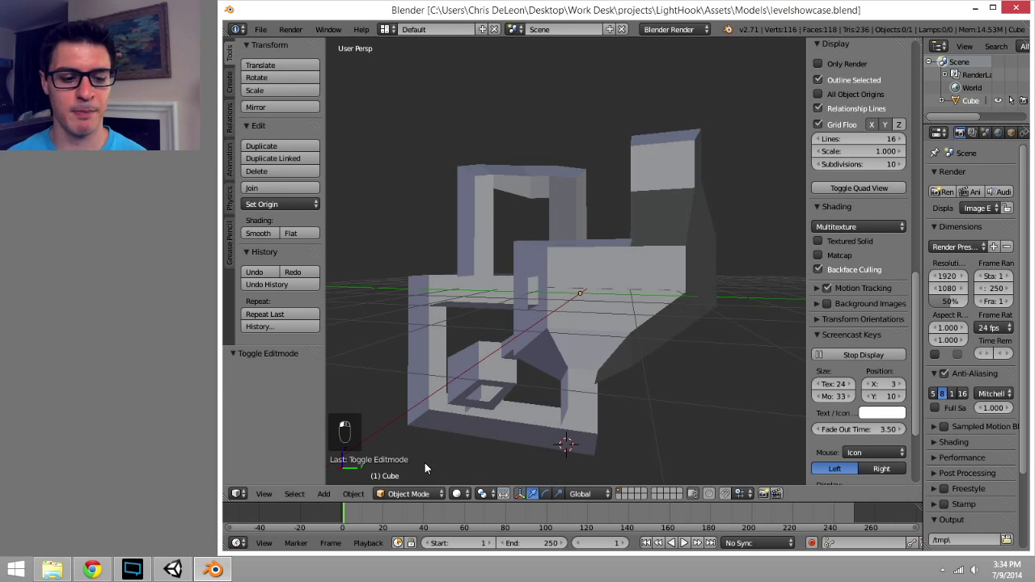
Switch to the LightHook project in Unity and open the TestWorld scene, discarding the changes to LevelPick.
left_click(165, 570)
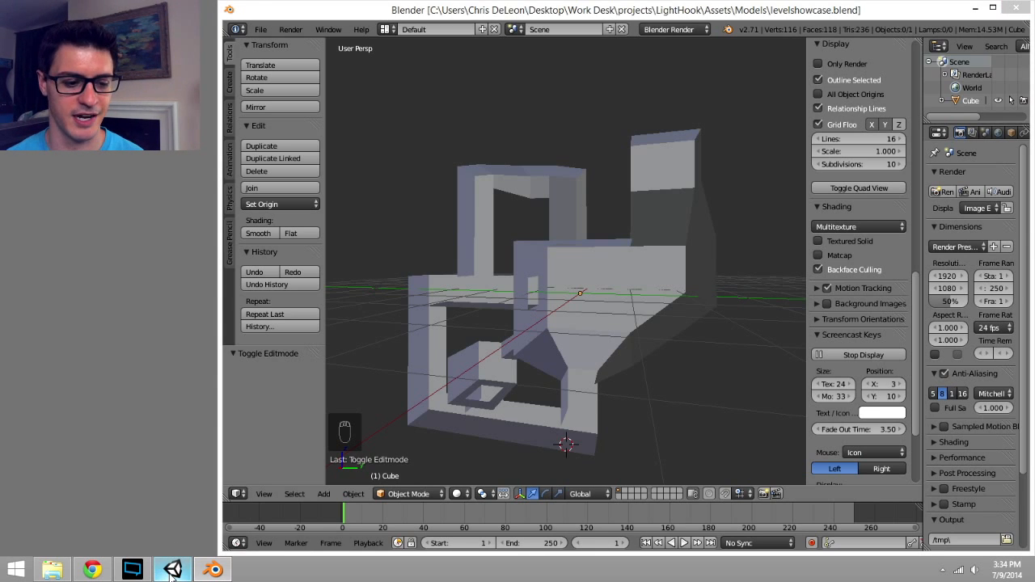
mouse_move(171, 570)
left_click(179, 529)
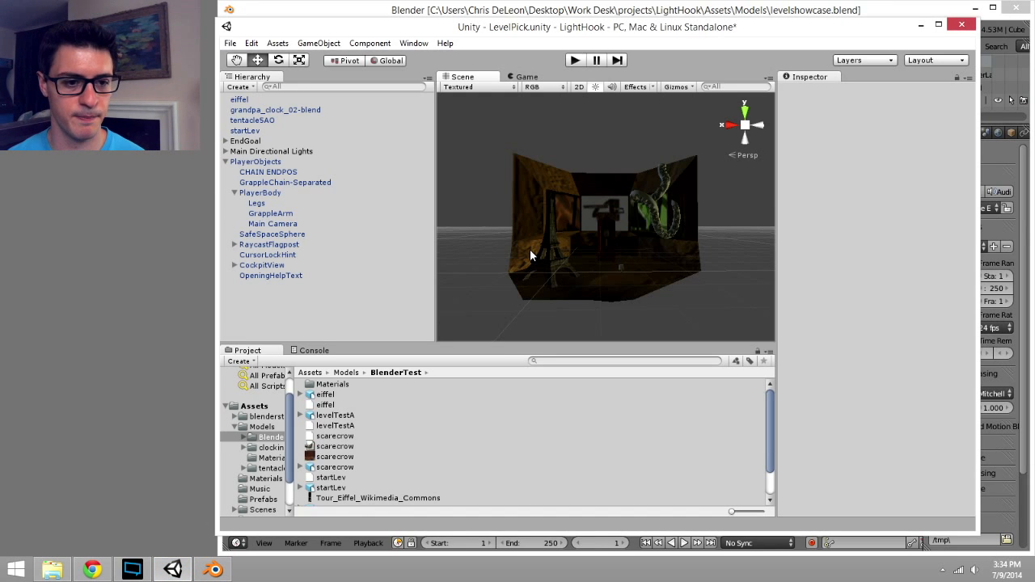
scroll(269, 429, "up", 2)
scroll(266, 460, "down", 3)
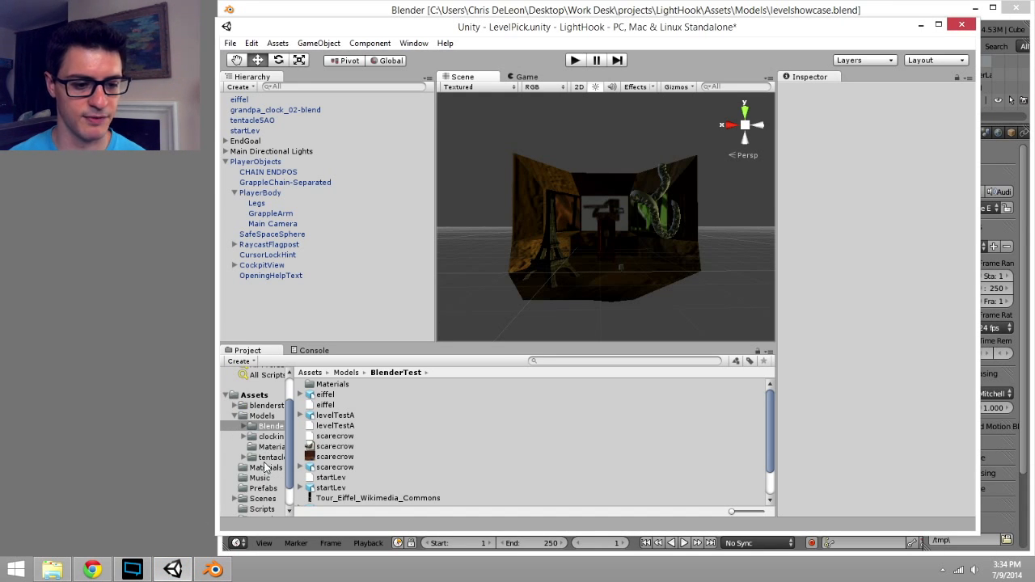
scroll(266, 469, "down", 2)
left_click(264, 469)
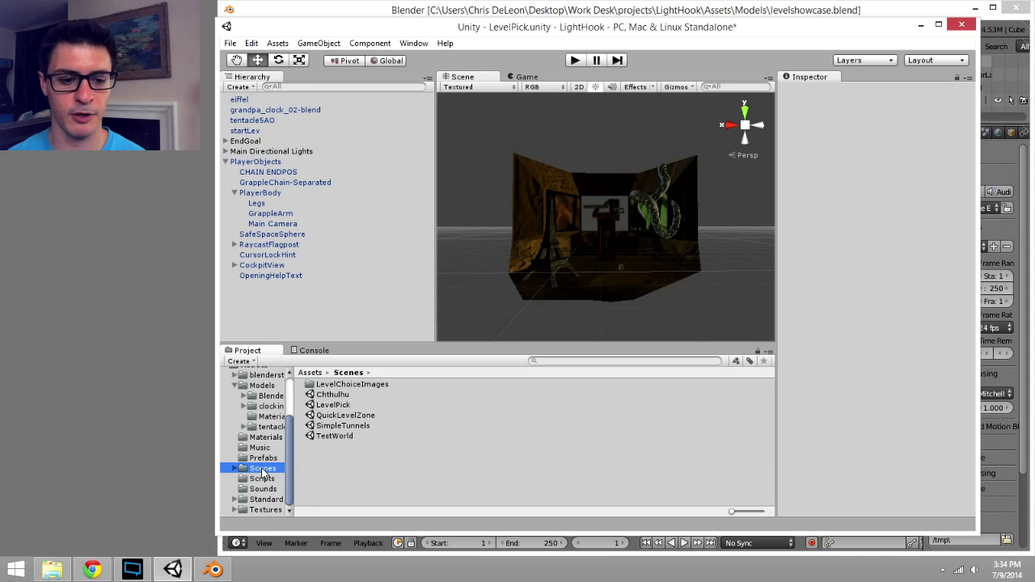
double_click(339, 435)
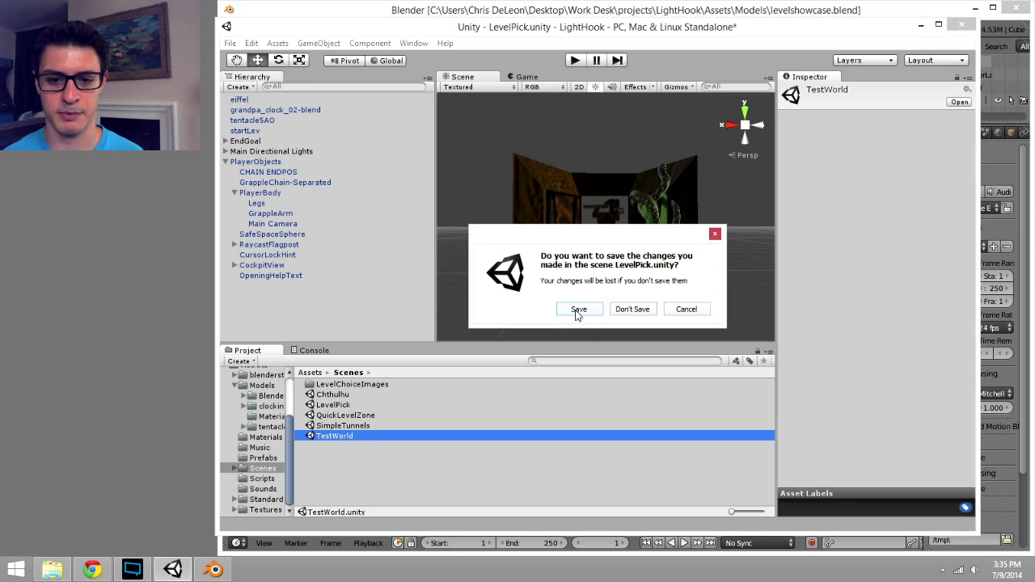
left_click(630, 310)
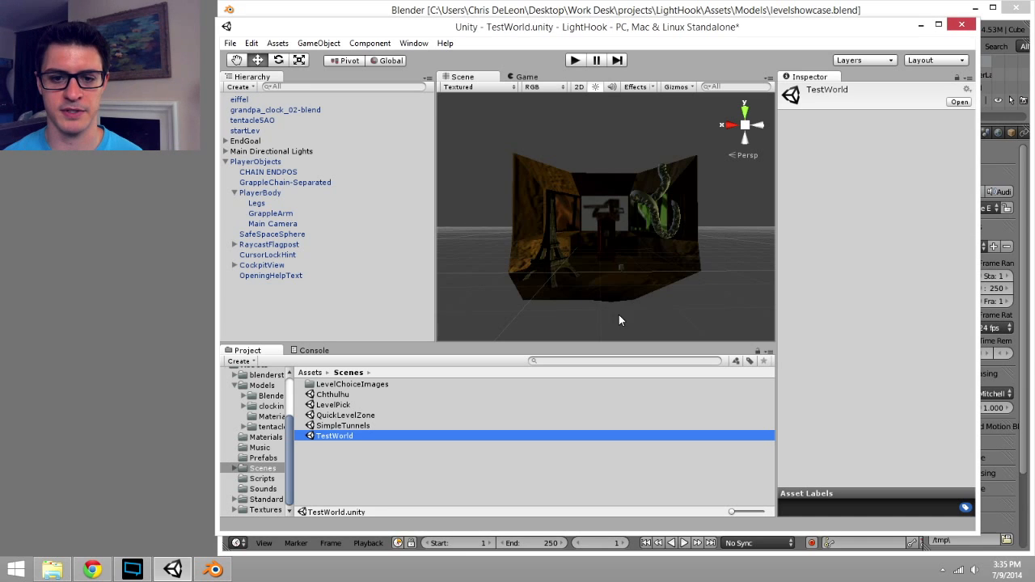
middle_click_drag(650, 276, 562, 322)
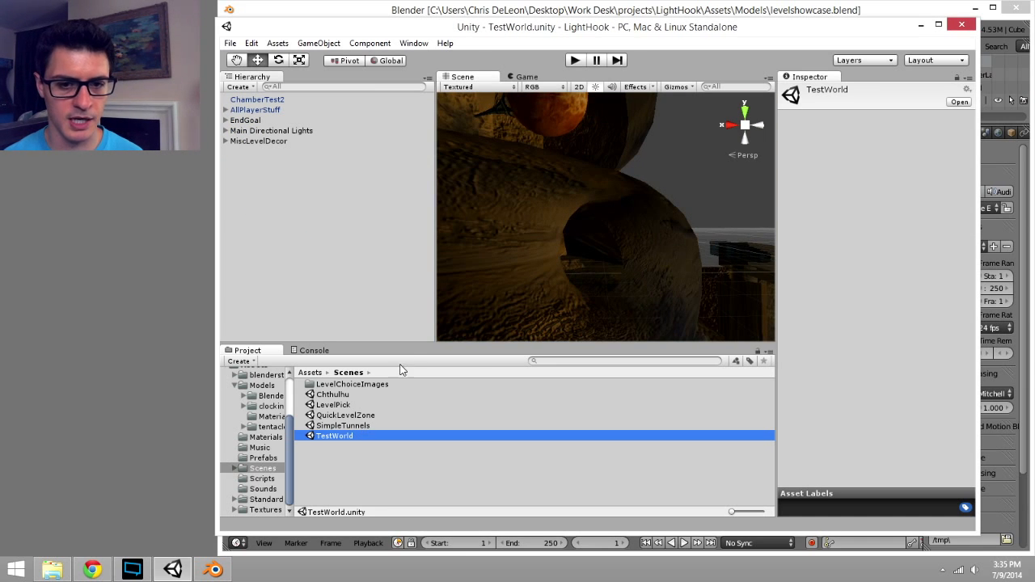
Open the QuickLevelZone scene and view its level geometry from another angle.
double_click(347, 415)
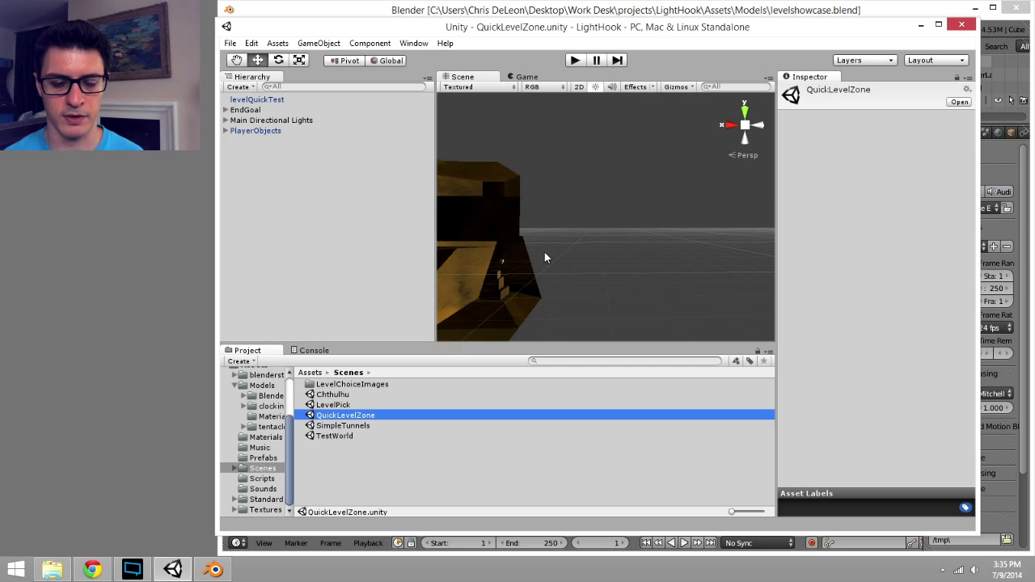
middle_click_drag(544, 257, 581, 227)
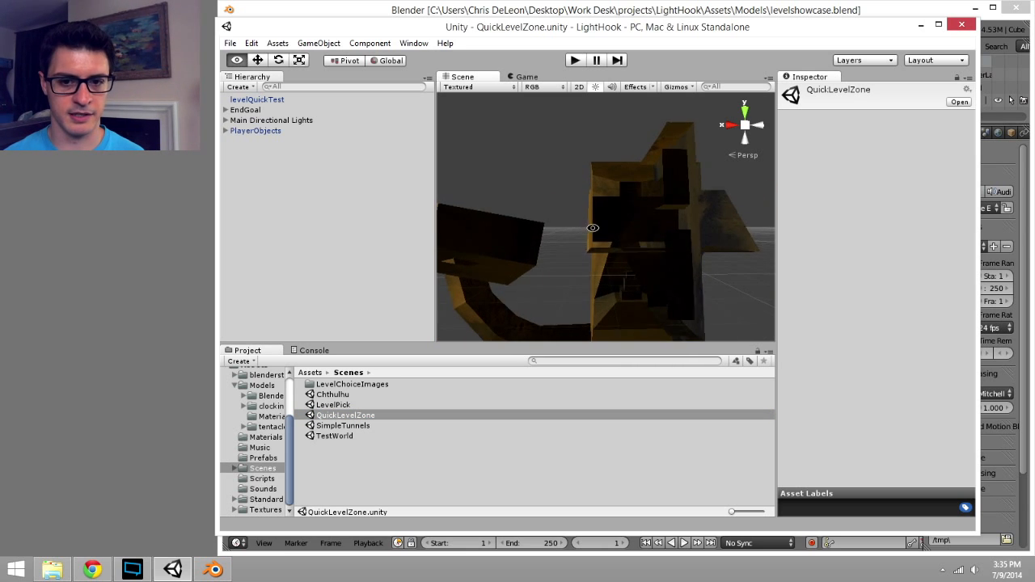
left_click_drag(591, 229, 519, 250, "alt")
middle_click_drag(519, 250, 574, 243)
Duplicate the QuickLevelZone scene asset in the Scenes folder.
left_click(370, 415)
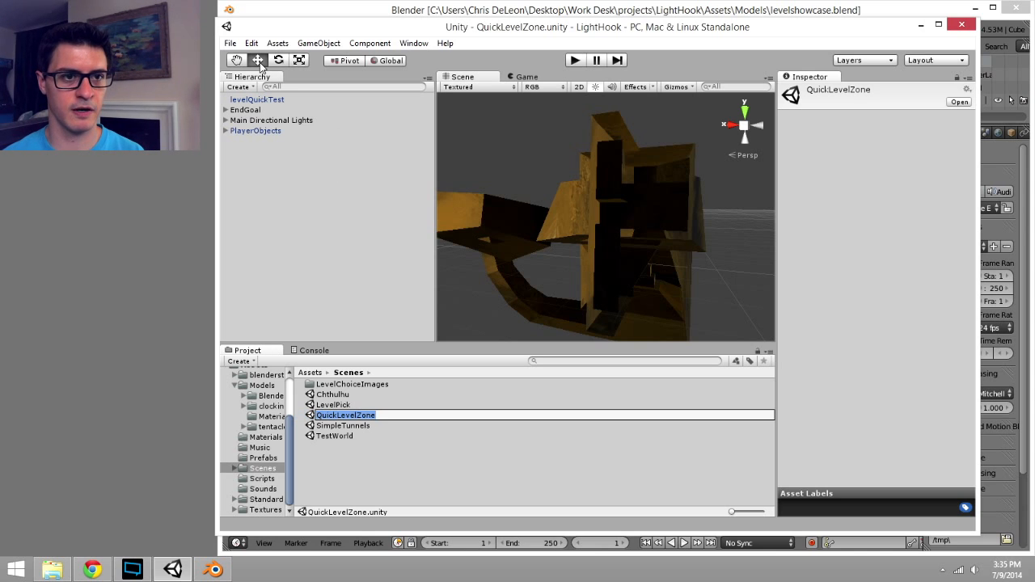
key("Return")
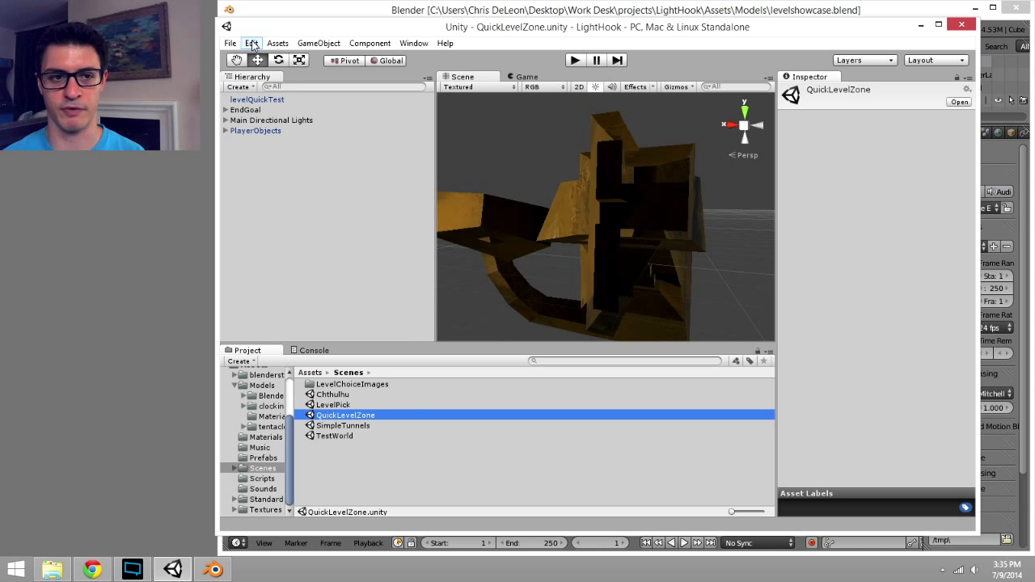
left_click(251, 45)
left_click(290, 141)
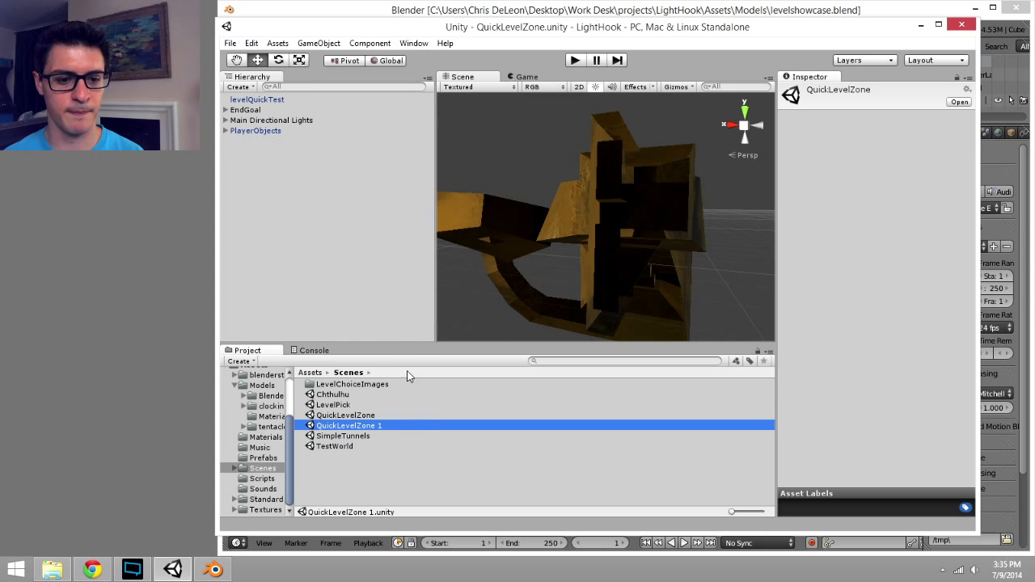
Rename the duplicated scene as ShowCaseScene.
key("F2")
type("ShowCastScene")
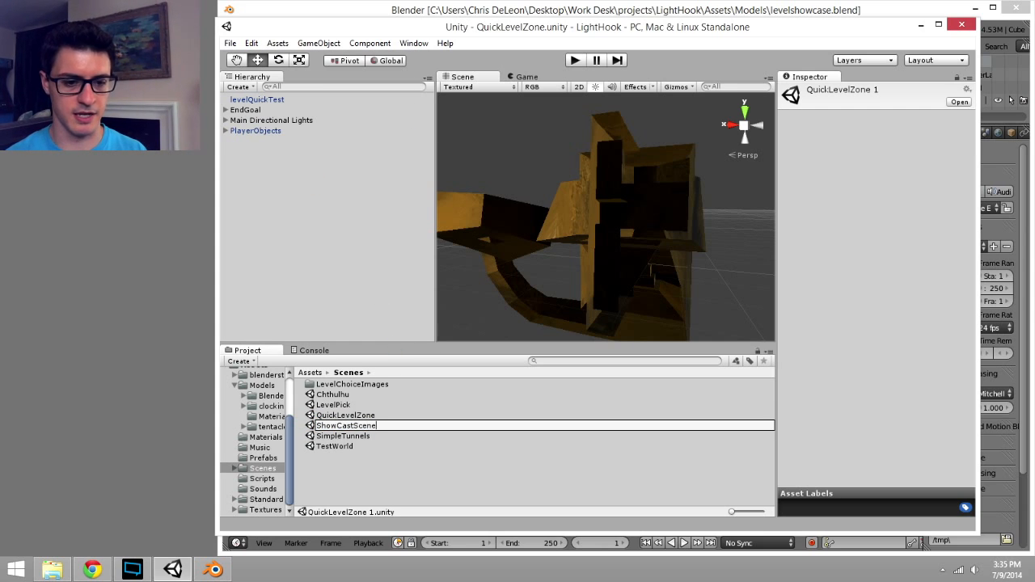
key("BackSpace")
key("BackSpace")
key("BackSpace")
key("BackSpace")
key("BackSpace")
key("BackSpace")
type("eScene")
key("Return")
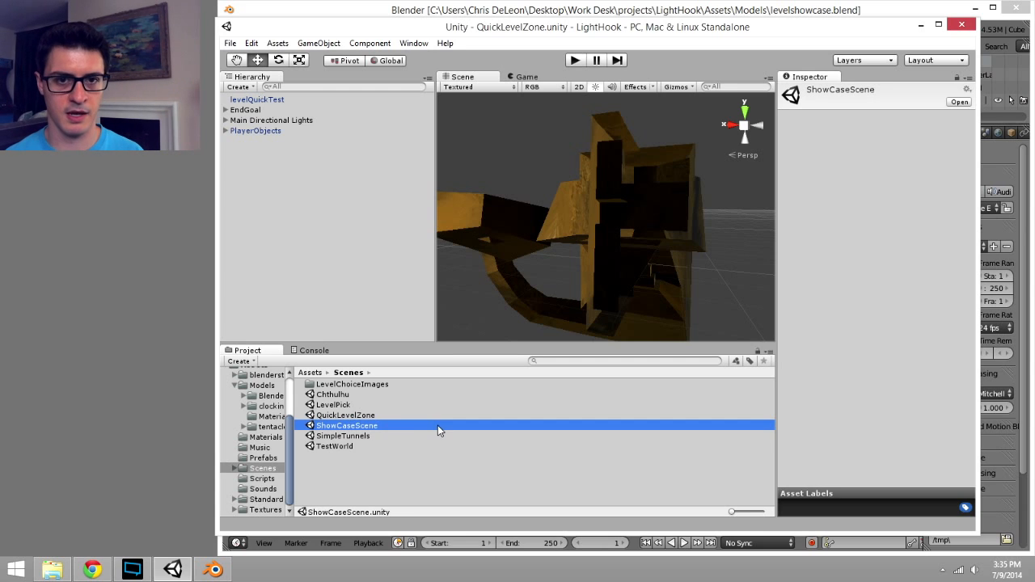
Open ShowCaseScene for editing, switching back to QuickLevelZone in between to compare the two scenes.
double_click(361, 426)
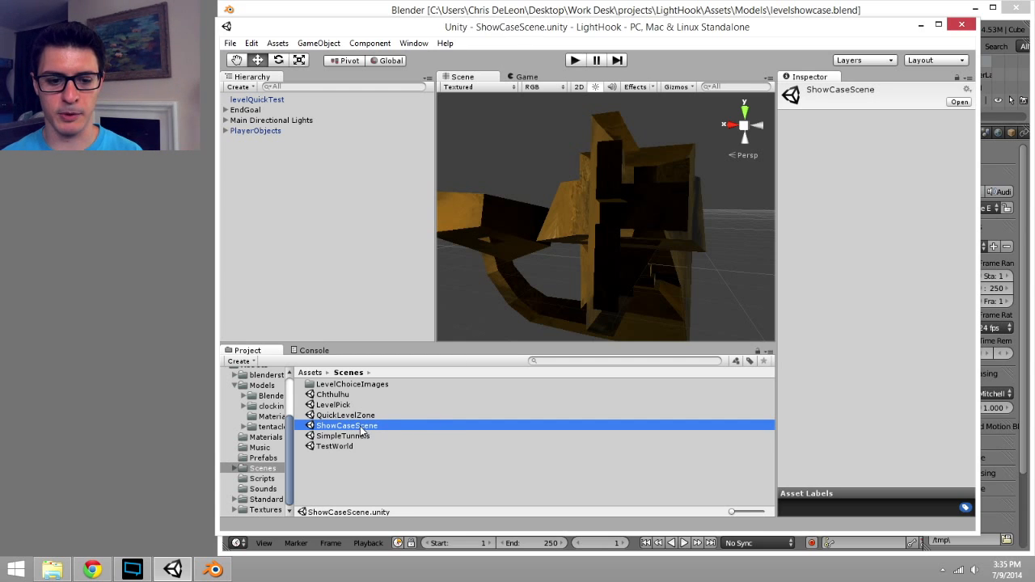
double_click(362, 415)
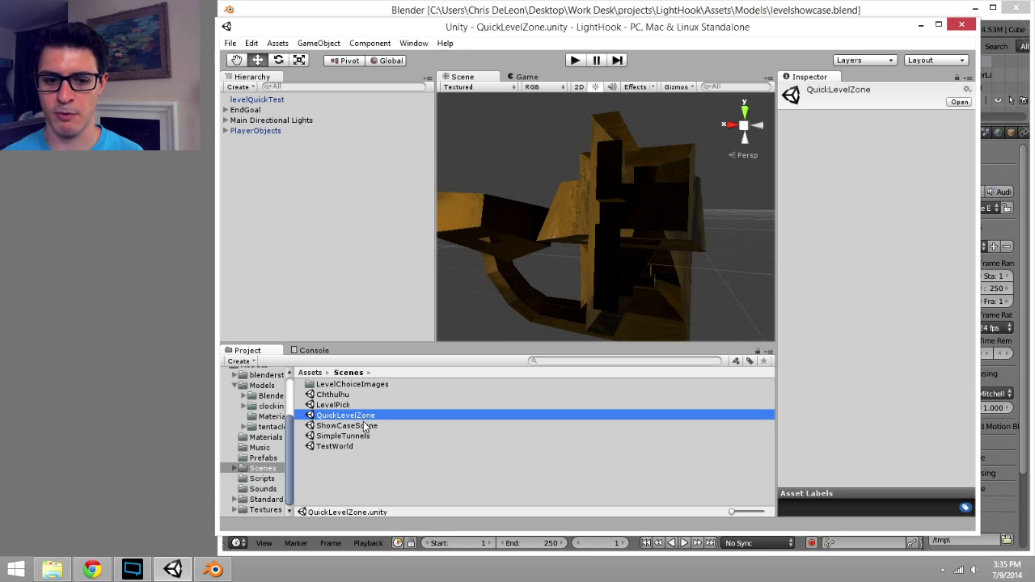
double_click(364, 427)
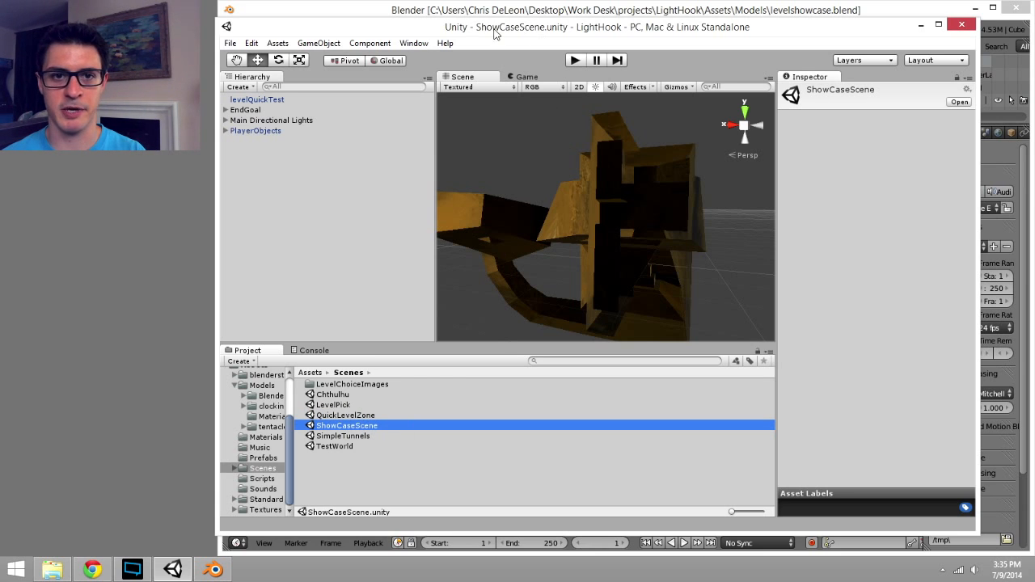
left_click_drag(538, 35, 529, 19)
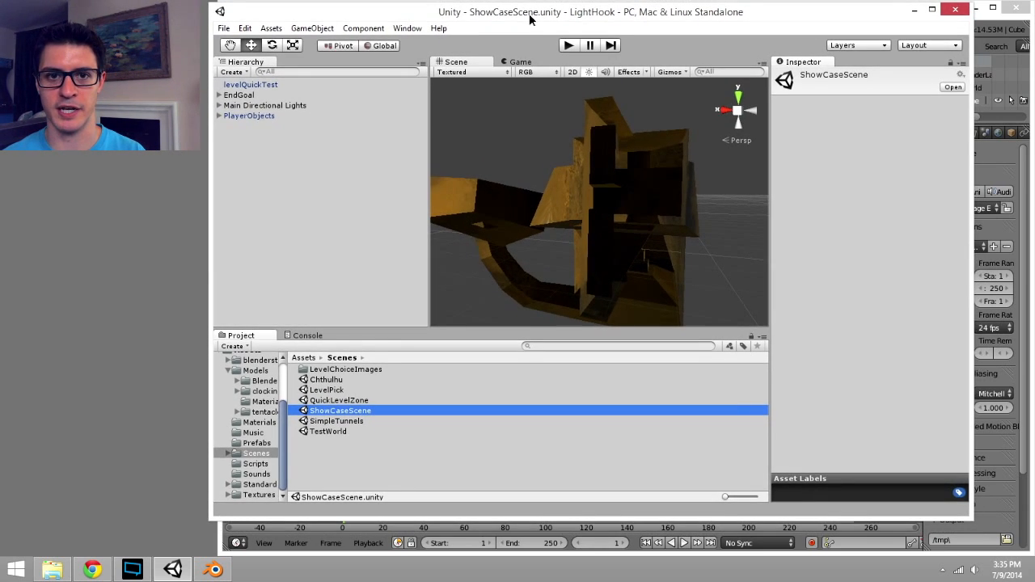
double_click(340, 402)
double_click(340, 411)
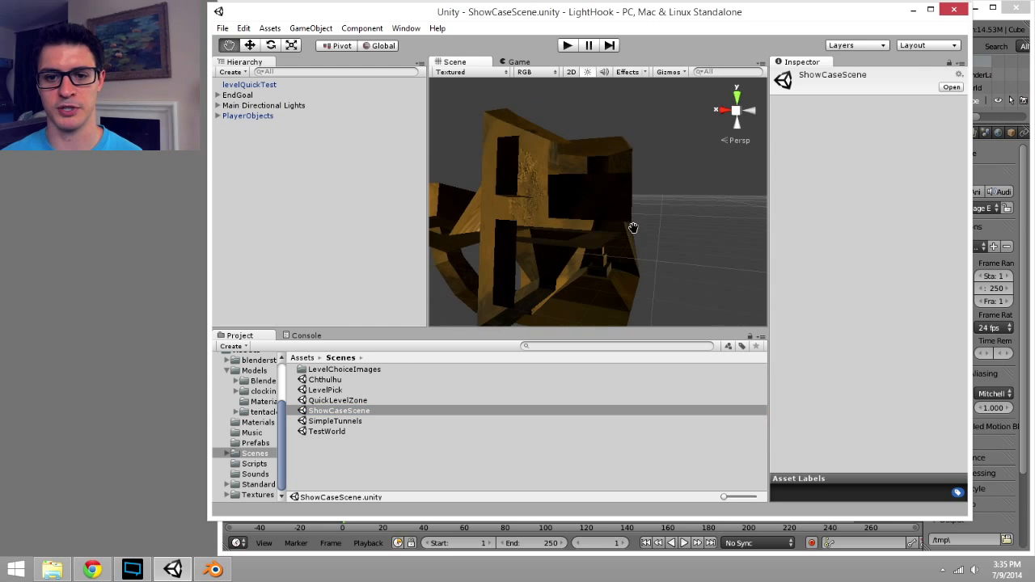
Delete the levelQuickTest level model from ShowCaseScene.
left_click(582, 219)
left_click_drag(581, 214, 574, 225, "alt")
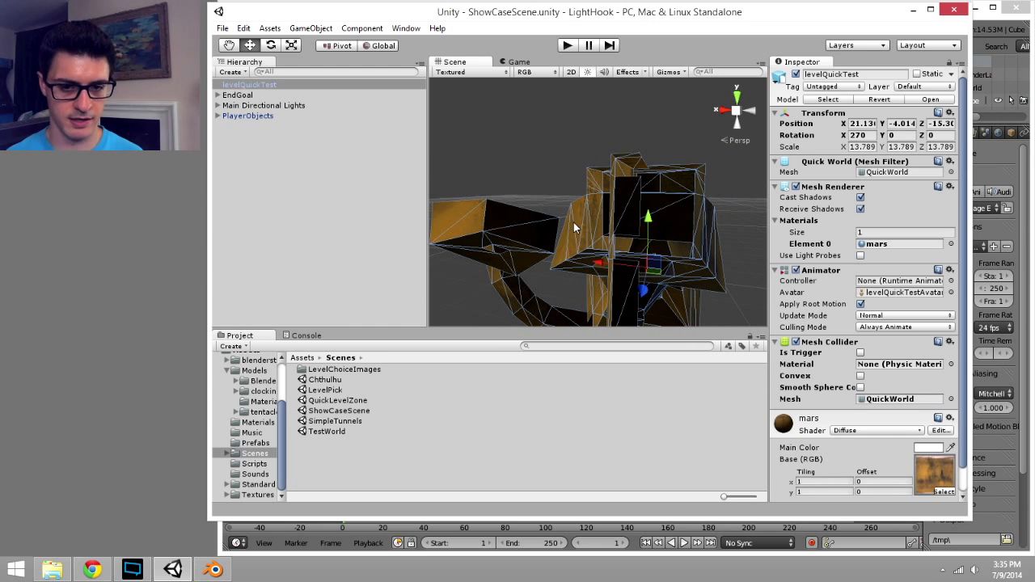
key("Delete")
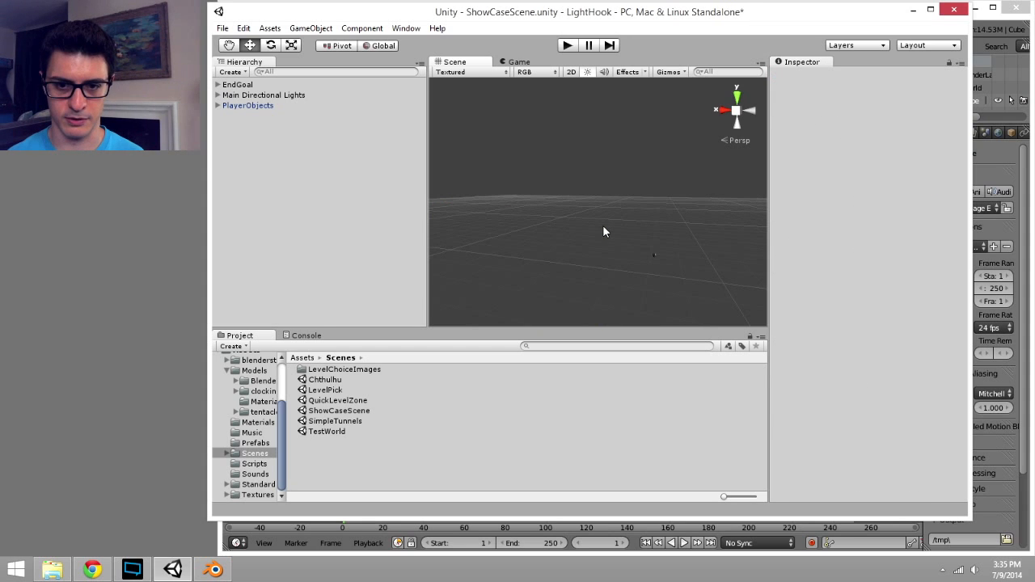
Examine the remaining PlayerObjects, EndGoal and Main Directional Lights objects in the scene.
left_click(305, 106)
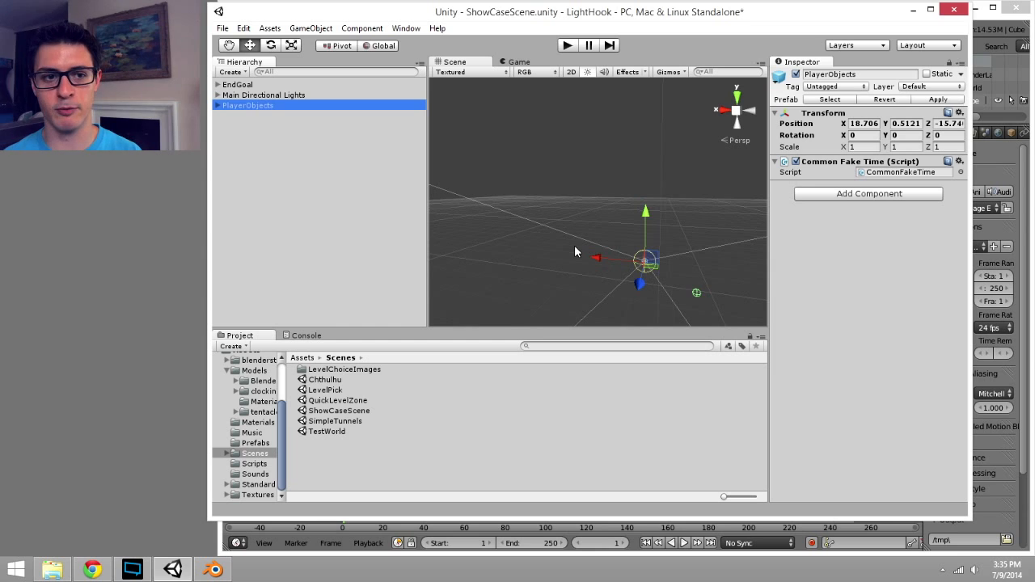
mouse_move(574, 245)
left_mouse_down("alt")
mouse_move(596, 247)
mouse_move(554, 251)
left_mouse_up("alt")
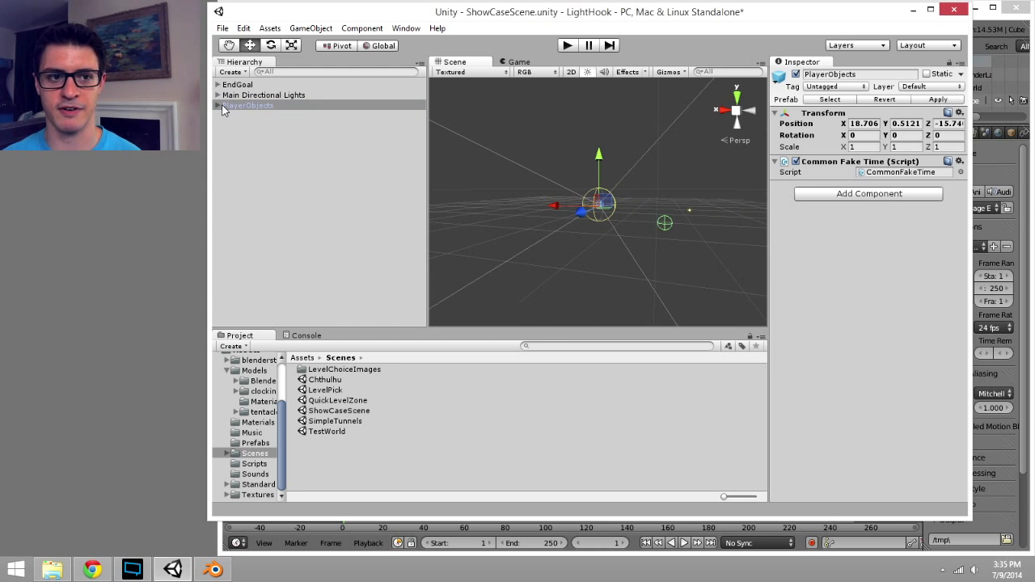
left_click(219, 106)
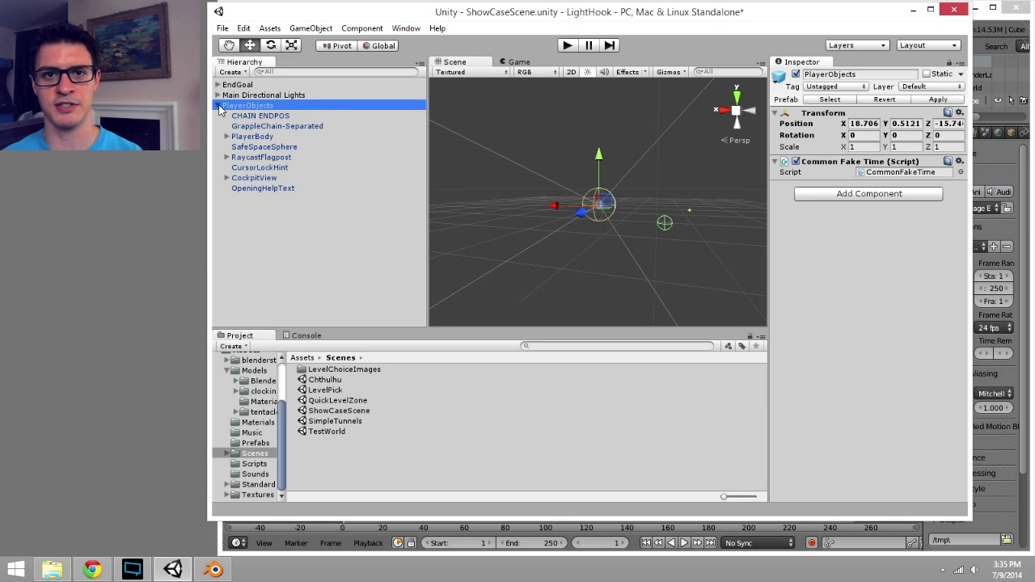
left_click(218, 105)
left_click(218, 85)
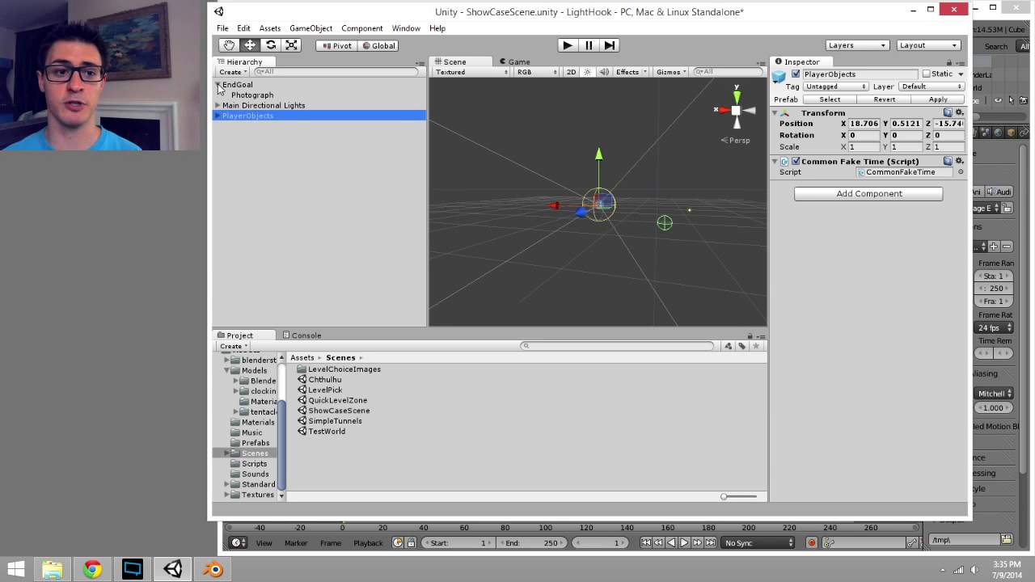
left_click(217, 85)
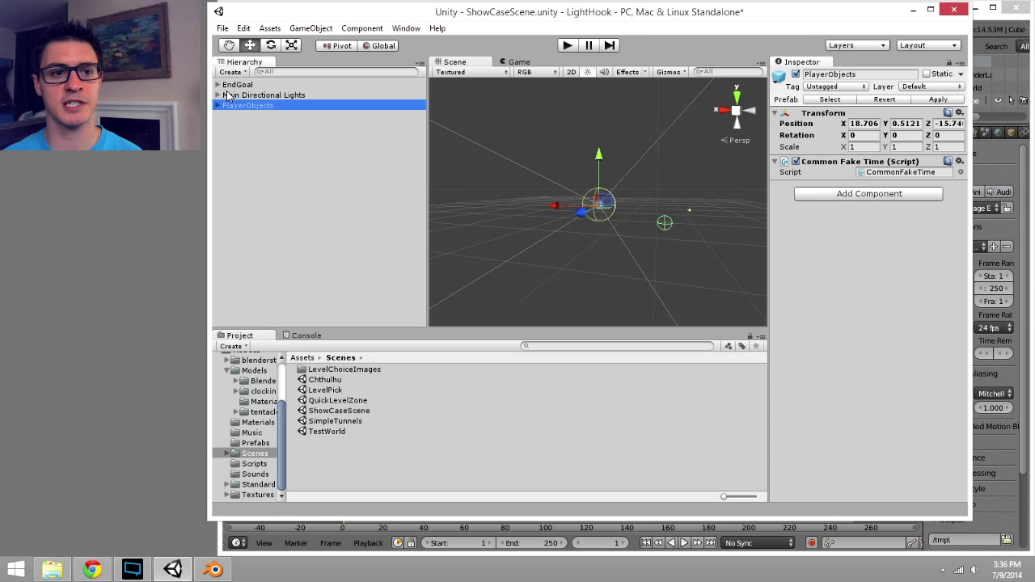
left_click(278, 95)
middle_click_drag(616, 226, 579, 228)
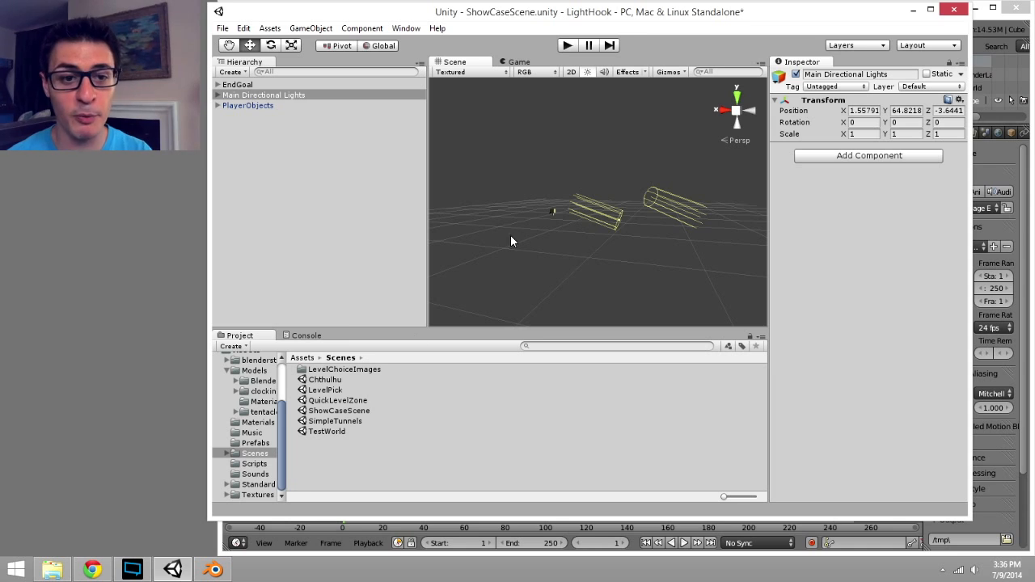
Place the levelshowcase model from the Models folder into the ShowCaseScene.
scroll(259, 405, "up", 2)
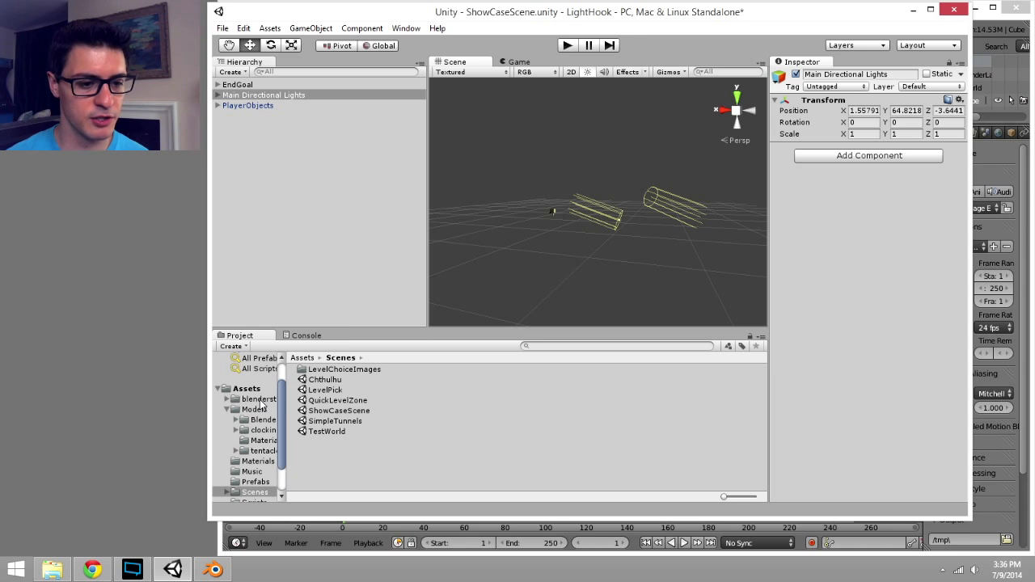
left_click(255, 409)
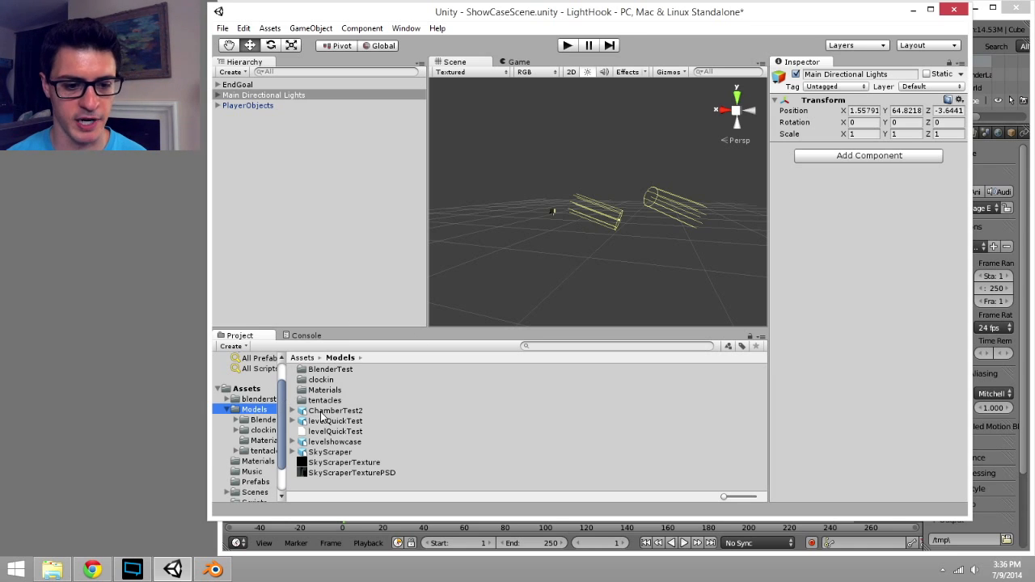
left_click(349, 442)
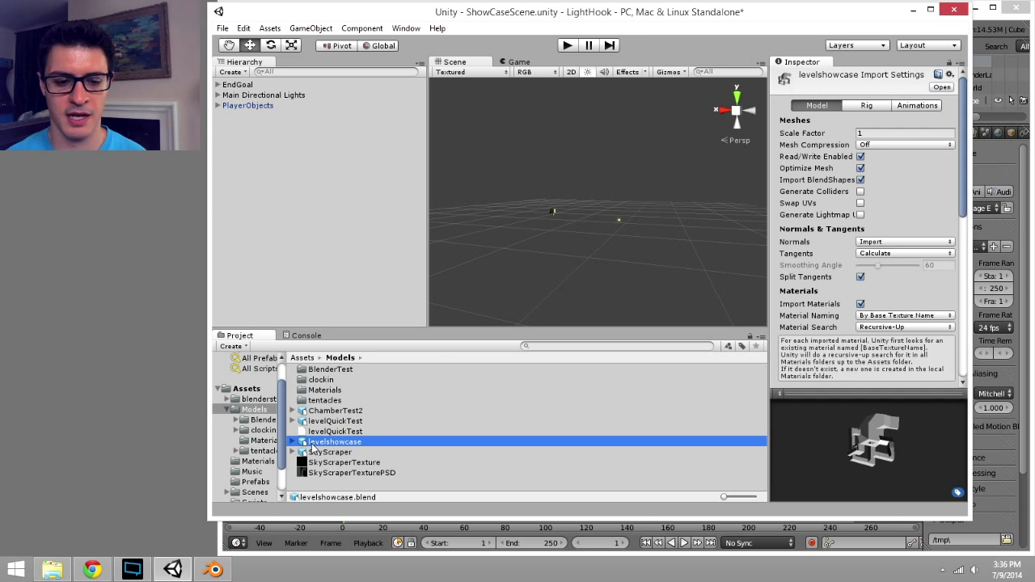
left_click_drag(312, 447, 570, 226)
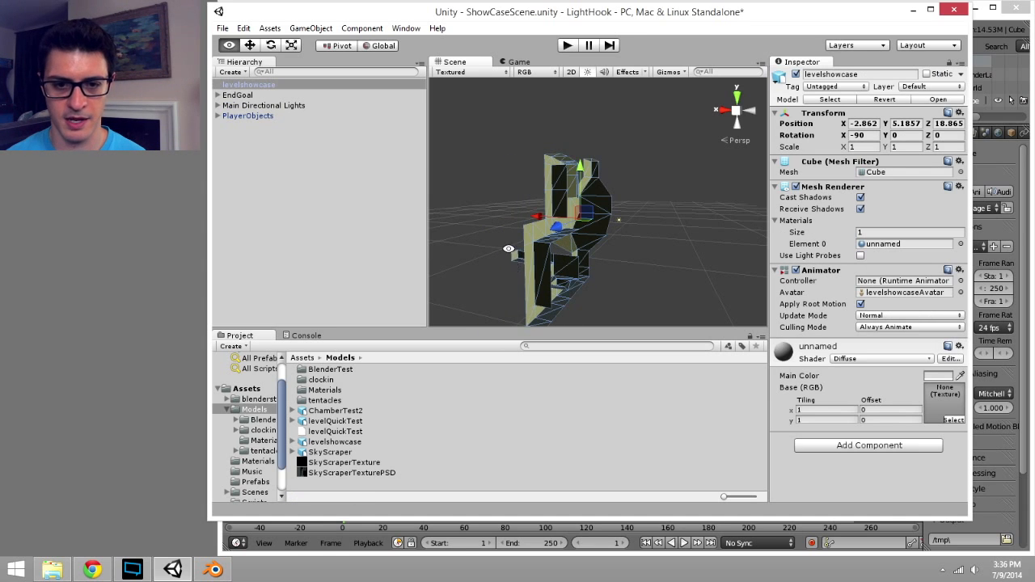
Move the levelshowcase model close to the player object, to about X 16.98, Y 1.76, Z -11.08.
left_click_drag(508, 248, 602, 250, "alt")
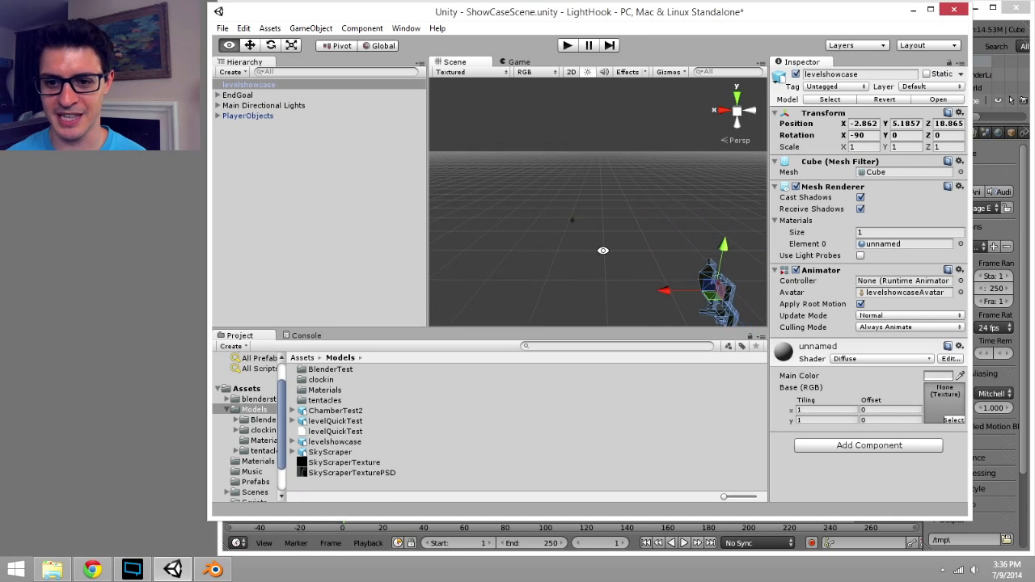
left_click_drag(716, 295, 669, 213)
key("f")
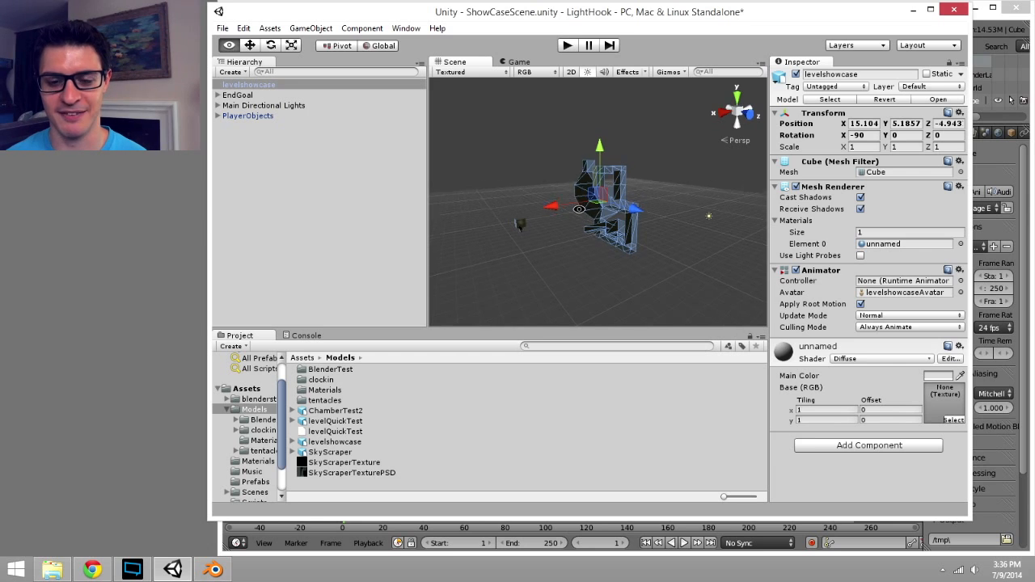
left_click_drag(581, 213, 590, 260, "alt")
left_click_drag(603, 206, 560, 178)
key("f")
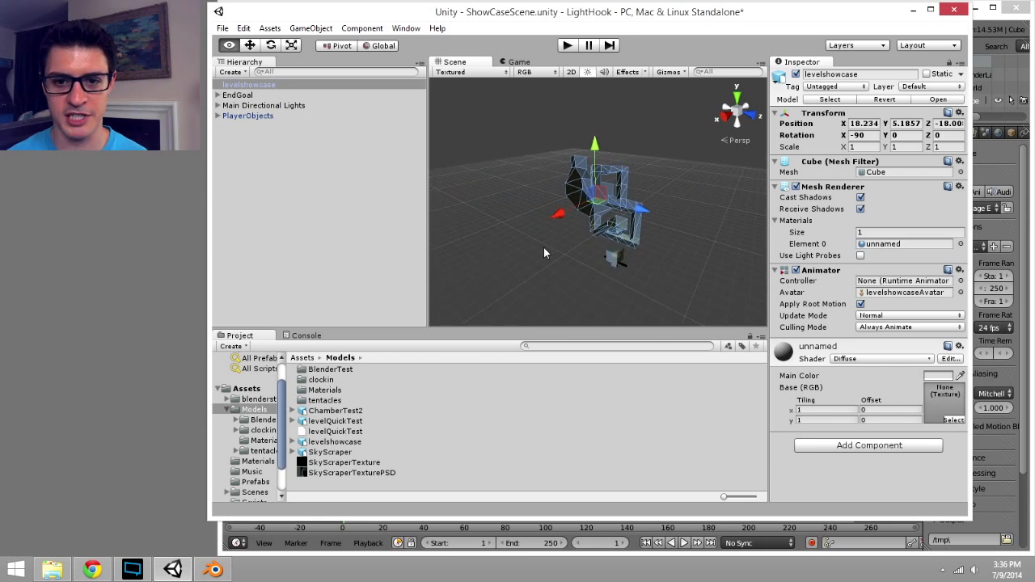
left_click_drag(543, 248, 685, 273, "alt")
Play-test the scene to judge the level's size against the player, and inspect the levelshowcase asset's import settings.
left_click(567, 45)
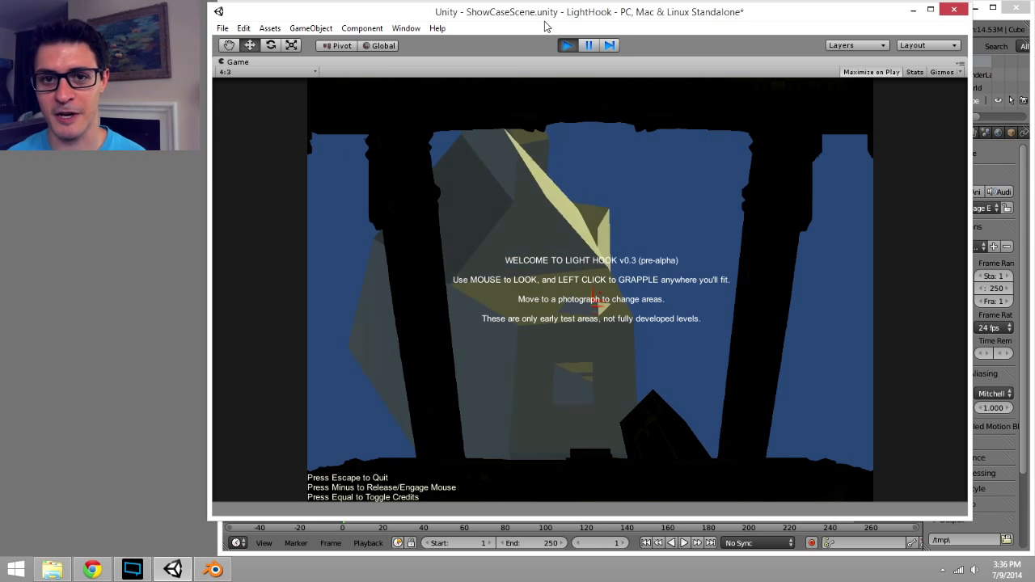
left_click(567, 46)
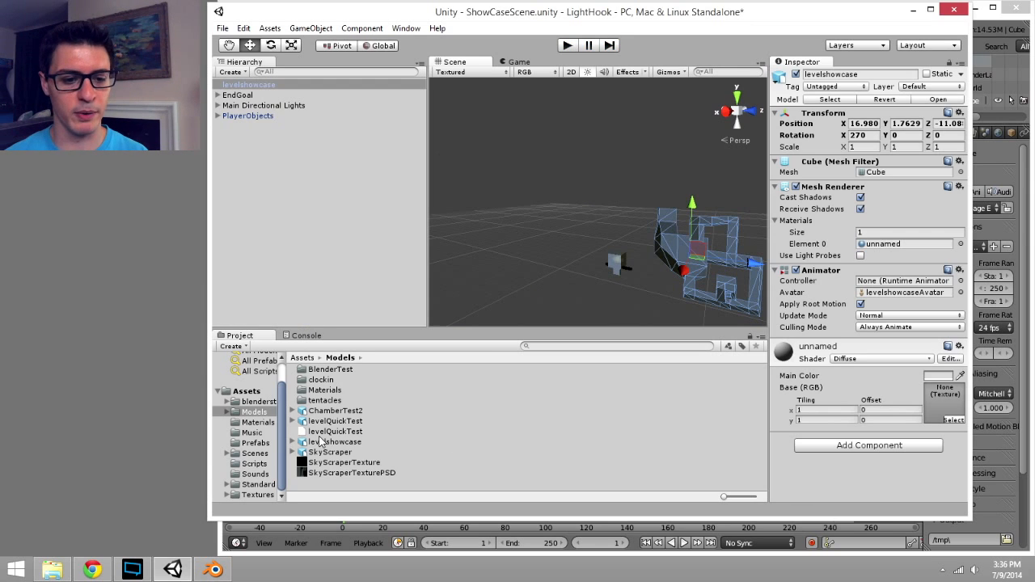
left_click(331, 443)
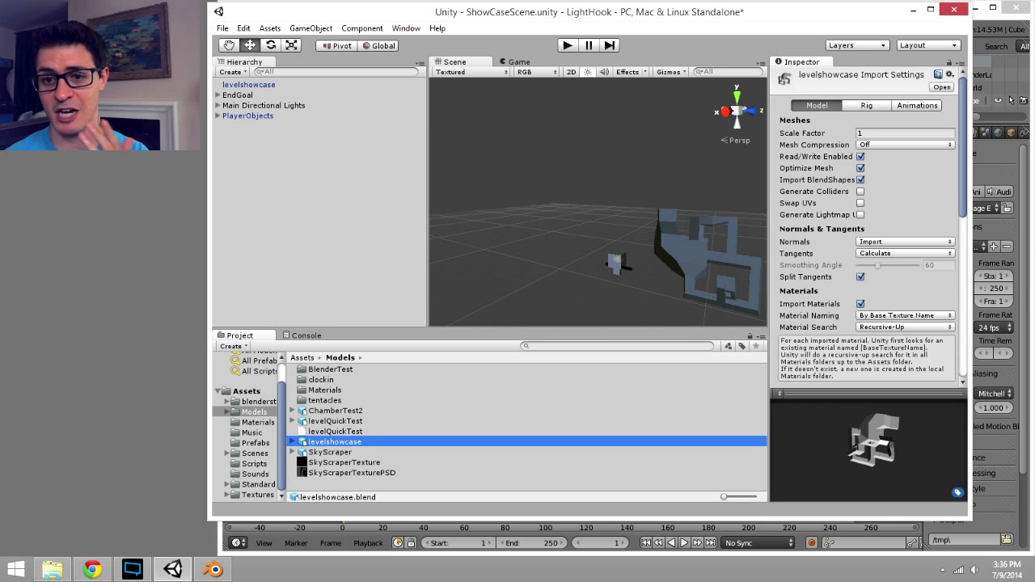
Switch to Blender, scale the whole level model up about 5.024 times, and save levelshowcase.blend.
left_click(1028, 155)
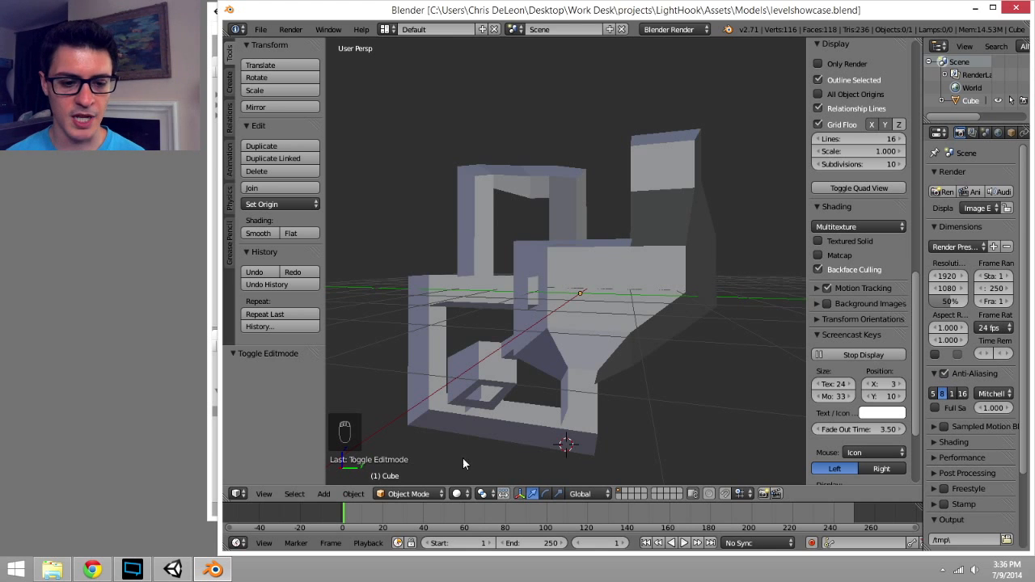
right_click(600, 267)
middle_click_drag(600, 265, 578, 307)
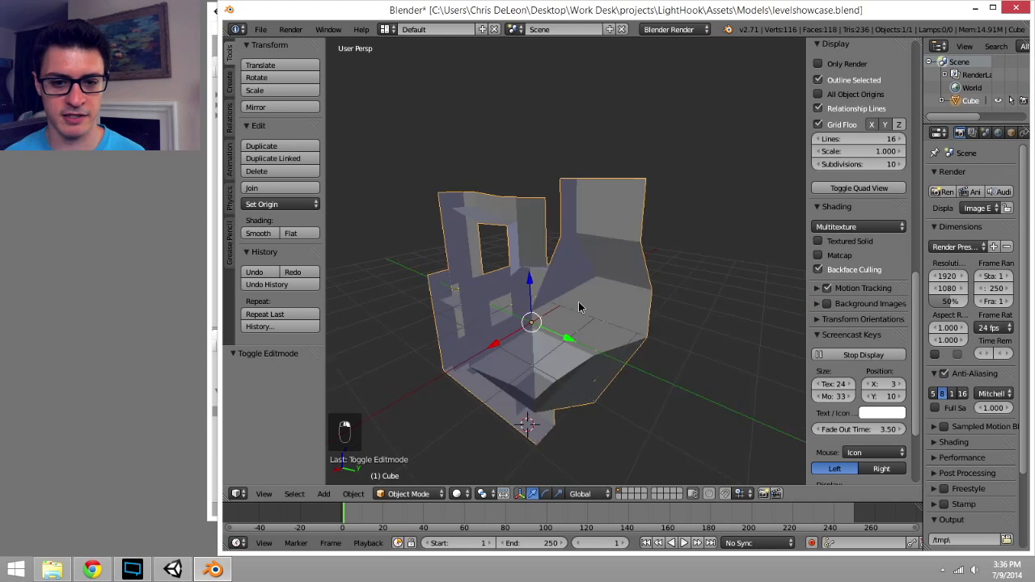
scroll(578, 306, "down", 3)
key("s")
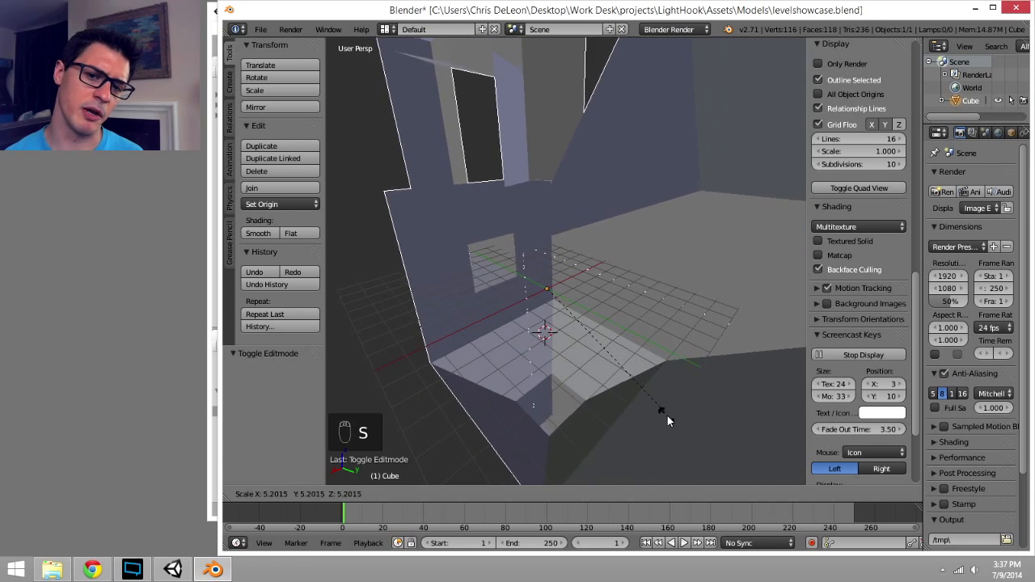
left_click(661, 411)
middle_click_drag(661, 412, 552, 329)
scroll(553, 328, "down", 2)
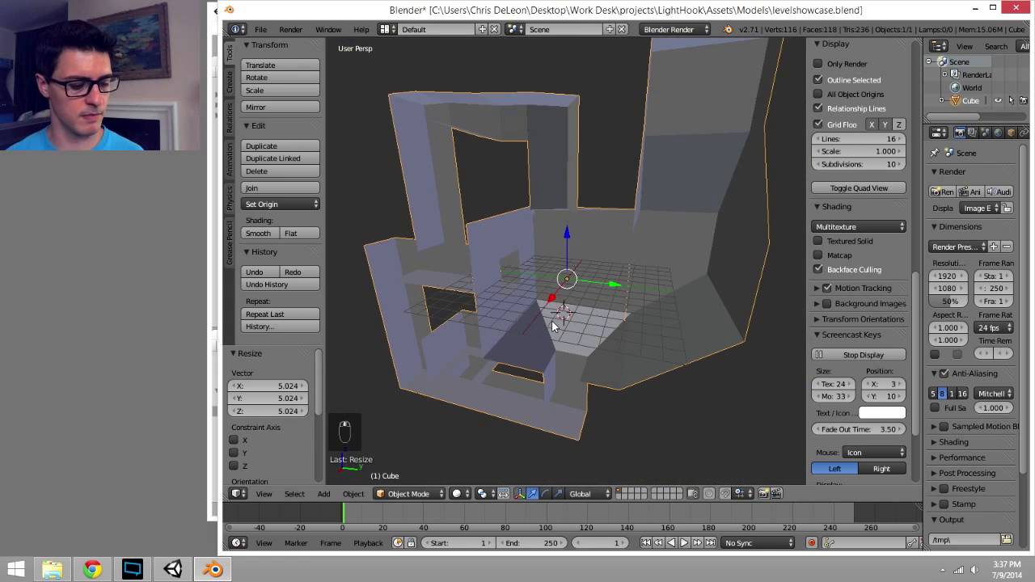
key("ctrl+s")
left_click(552, 321)
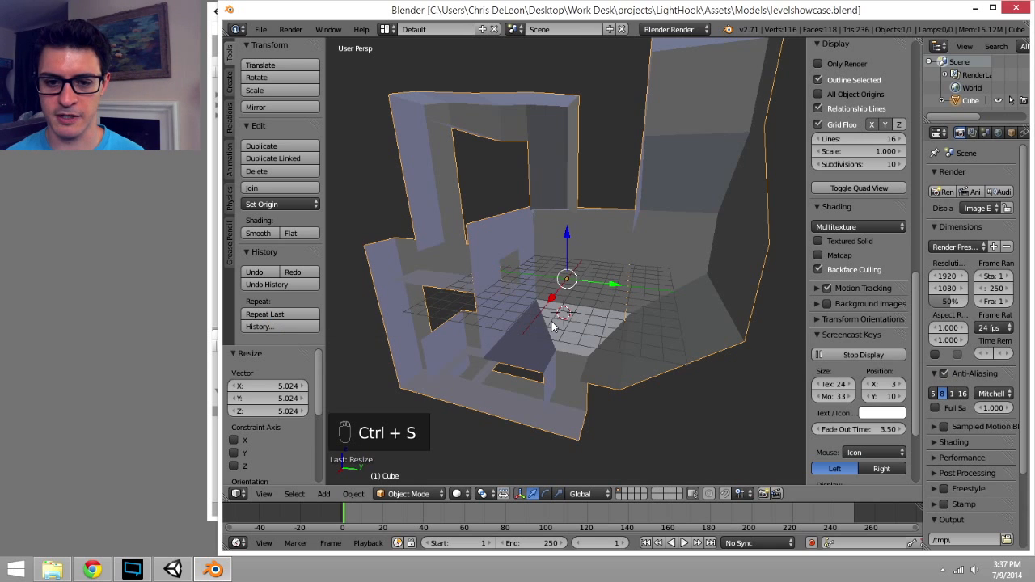
Switch back to Unity and examine the enlarged level in the scene along with the levelshowcase import settings.
left_click(210, 321)
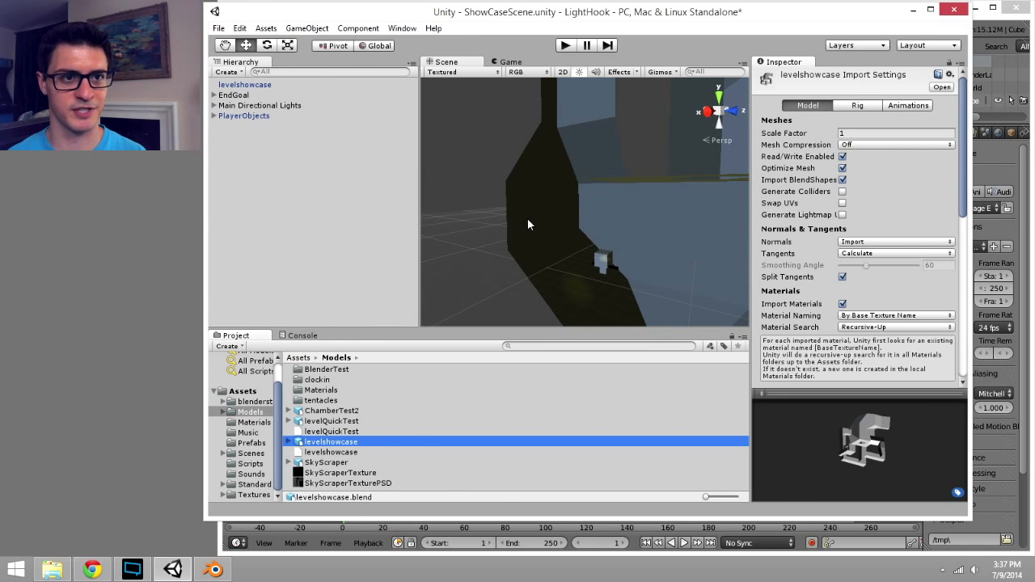
left_click_drag(592, 195, 589, 141, "alt")
scroll(592, 227, "down", 3)
scroll(801, 186, "down", 3)
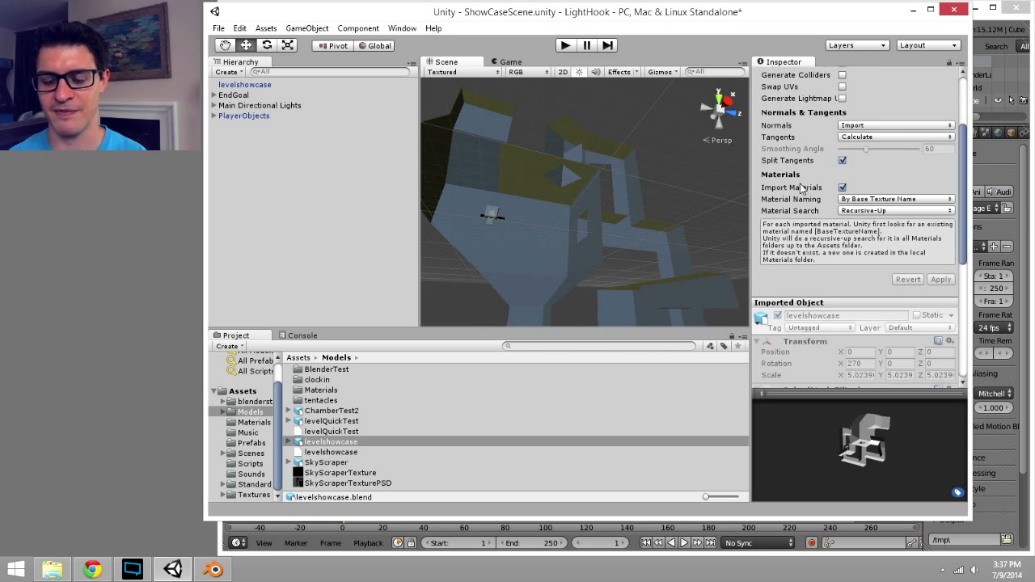
scroll(838, 207, "up", 3)
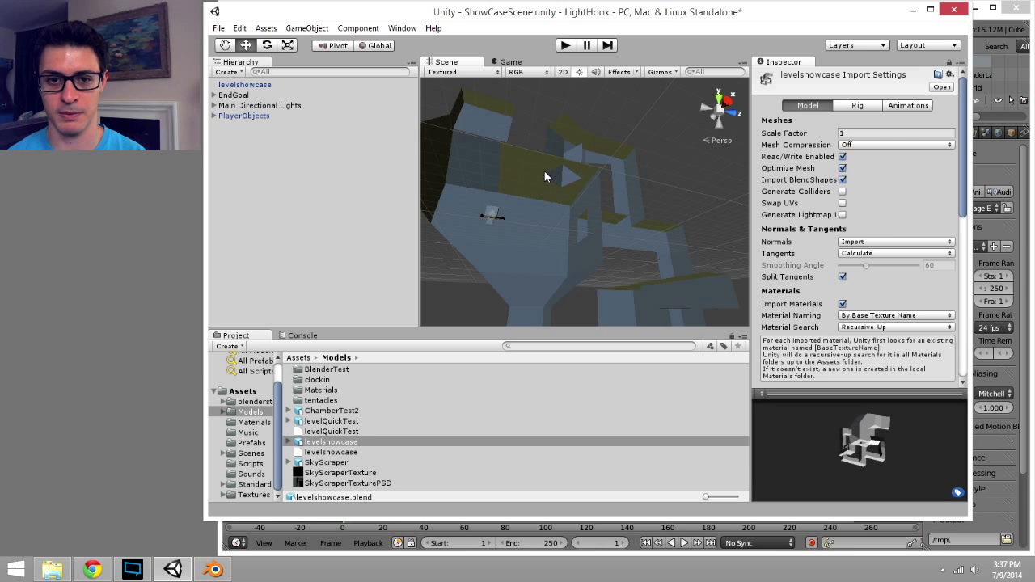
Select the enlarged level, check its placement around the player, and play-test the scene.
left_click(535, 191)
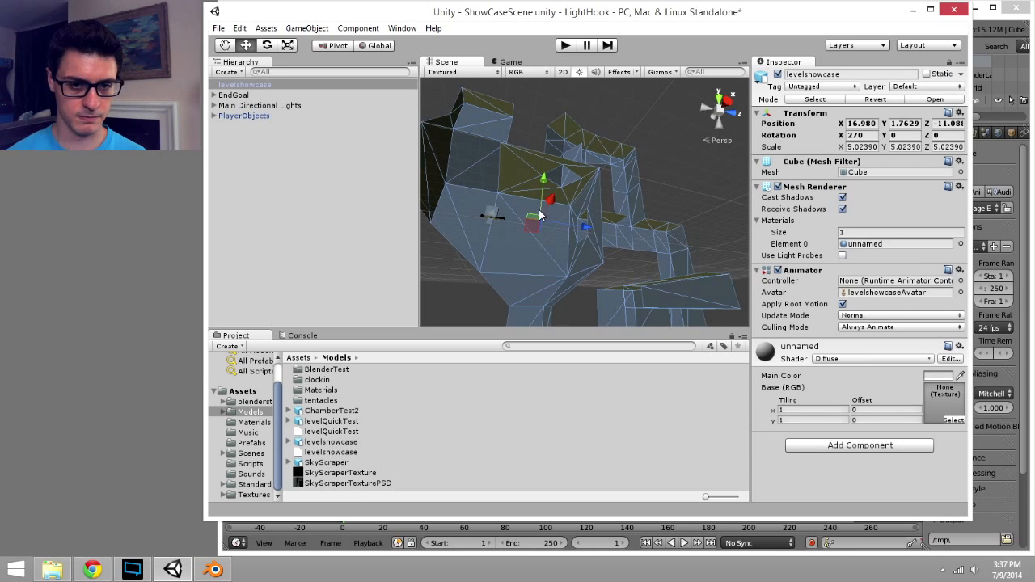
left_click_drag(521, 207, 524, 176, "alt")
left_click(565, 46)
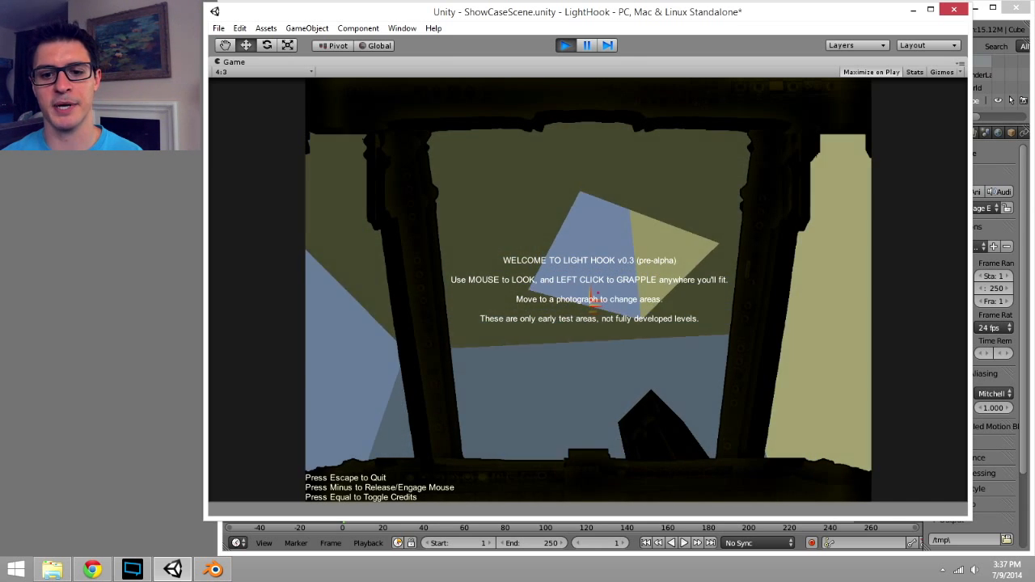
left_click(564, 45)
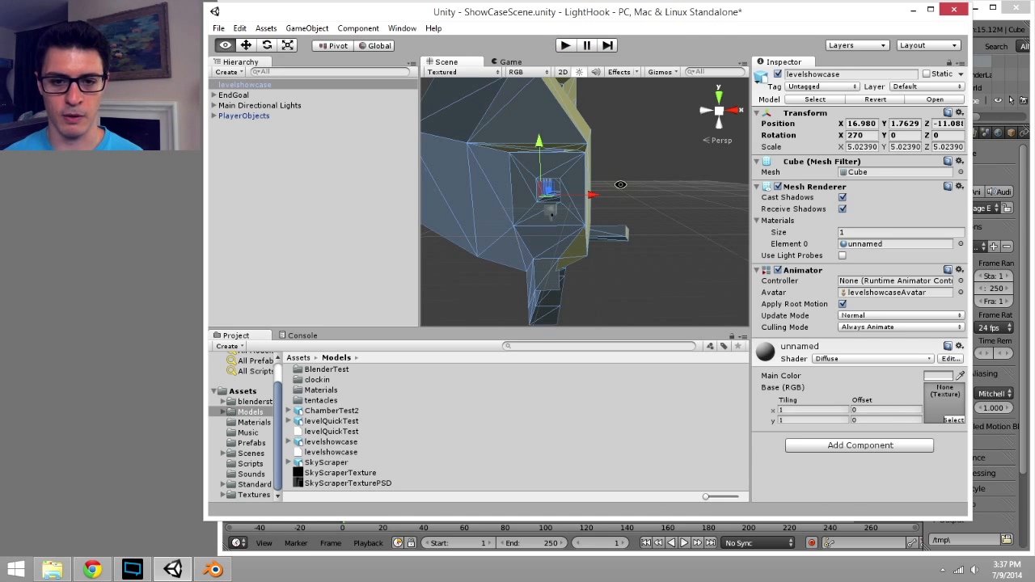
Add a Mesh Collider component to the levelshowcase object in the scene.
left_click_drag(626, 169, 540, 224, "alt")
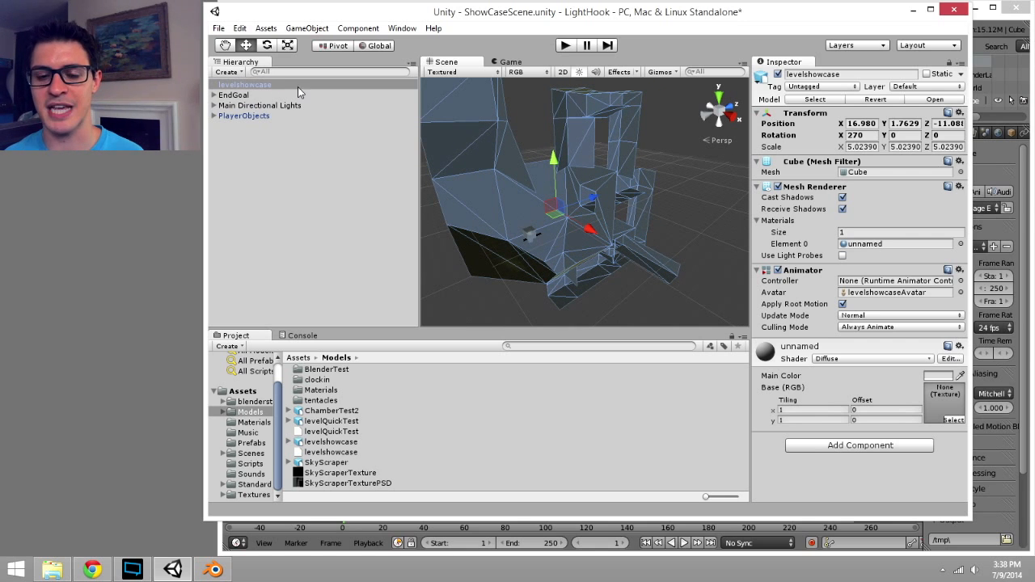
scroll(573, 164, "down", 1)
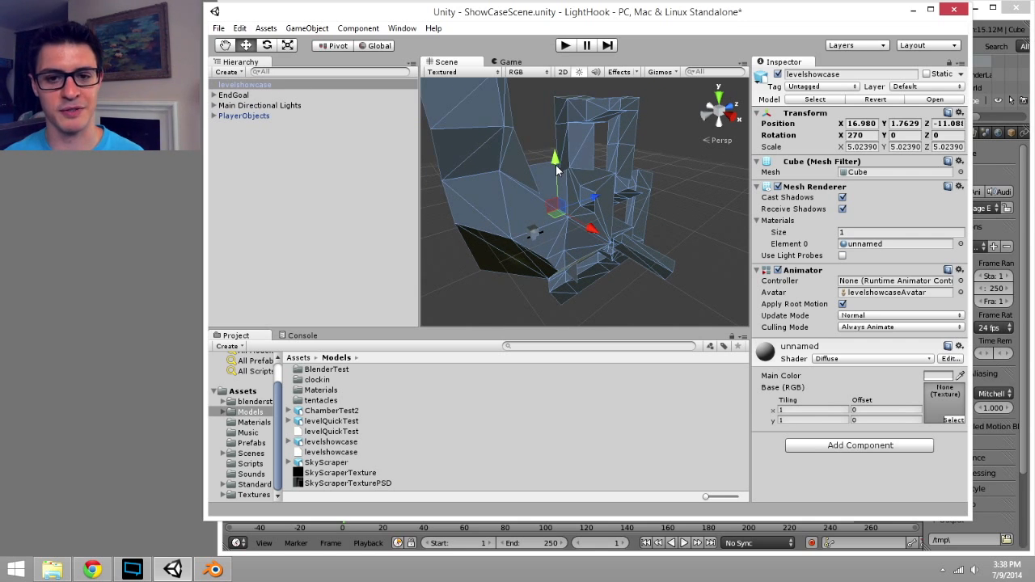
left_click_drag(555, 169, 519, 171, "alt")
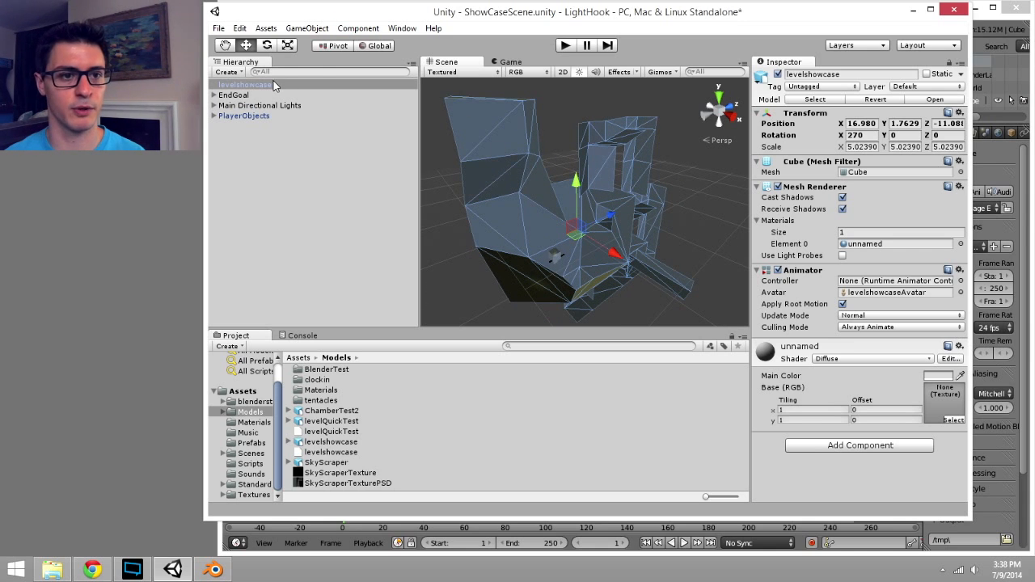
left_click(571, 136)
left_click(522, 144)
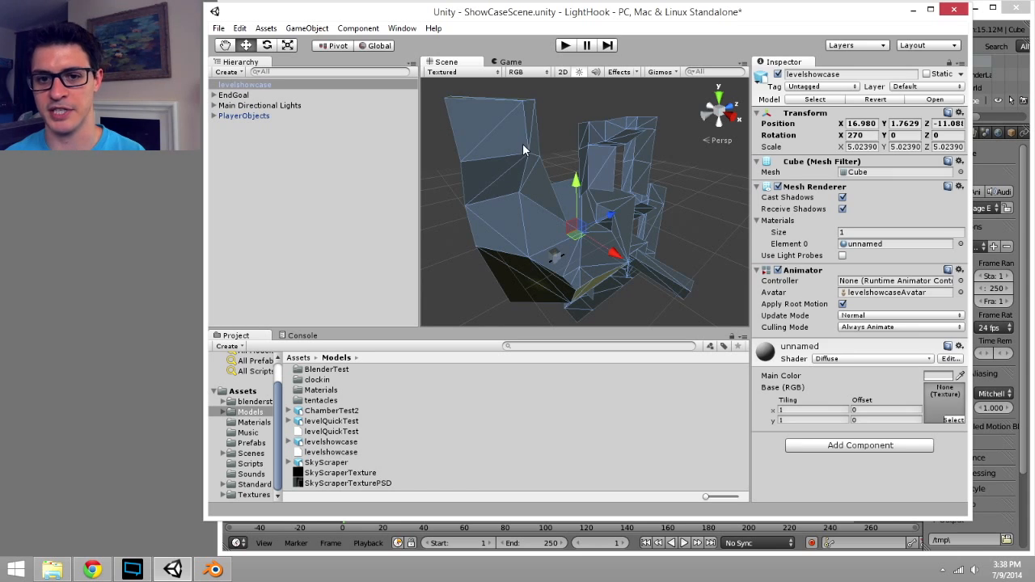
left_click(357, 28)
mouse_move(393, 87)
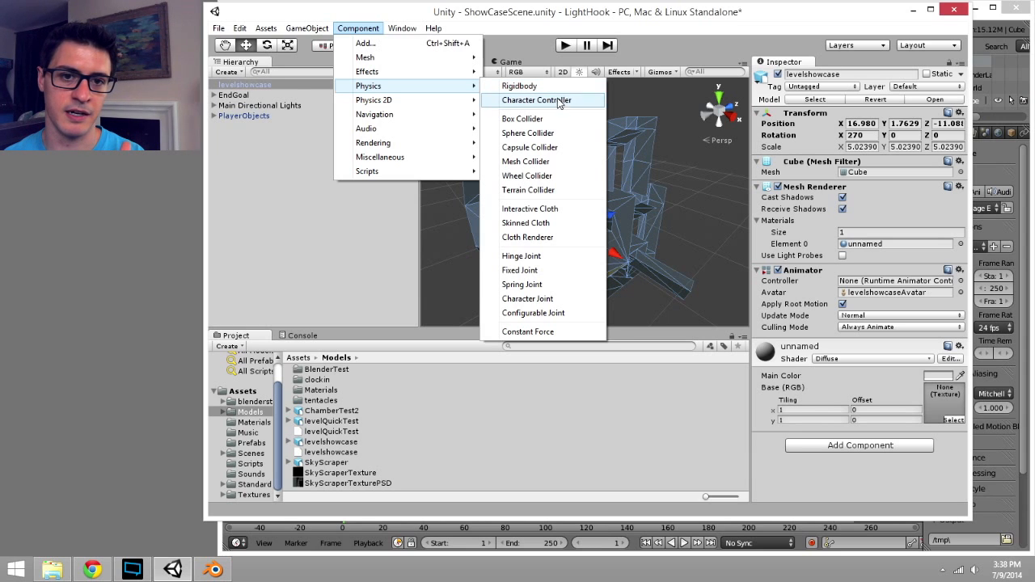
left_click(554, 161)
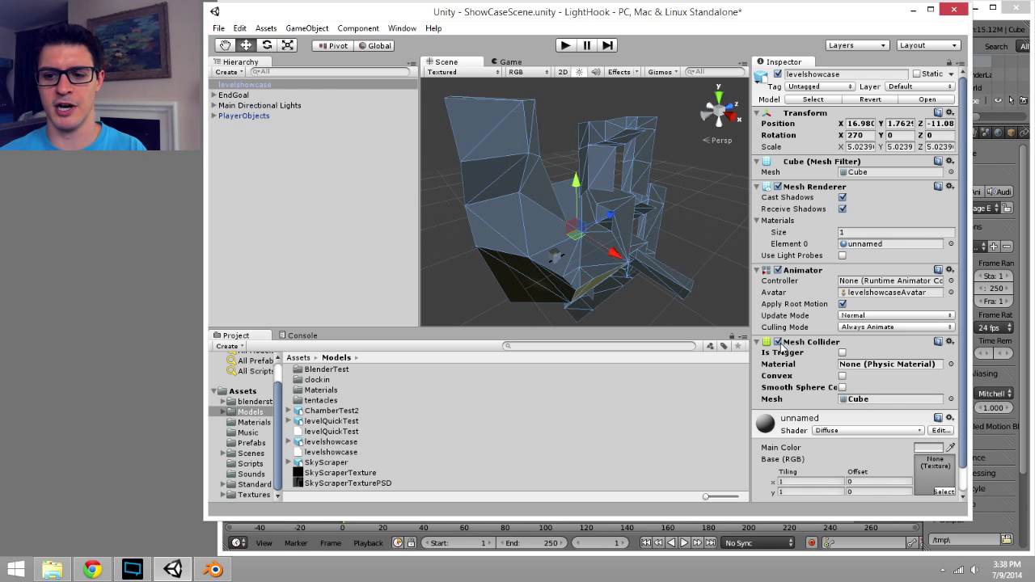
Check which mesh the Mesh Collider uses and compare its name with the model object in Blender.
left_click(951, 400)
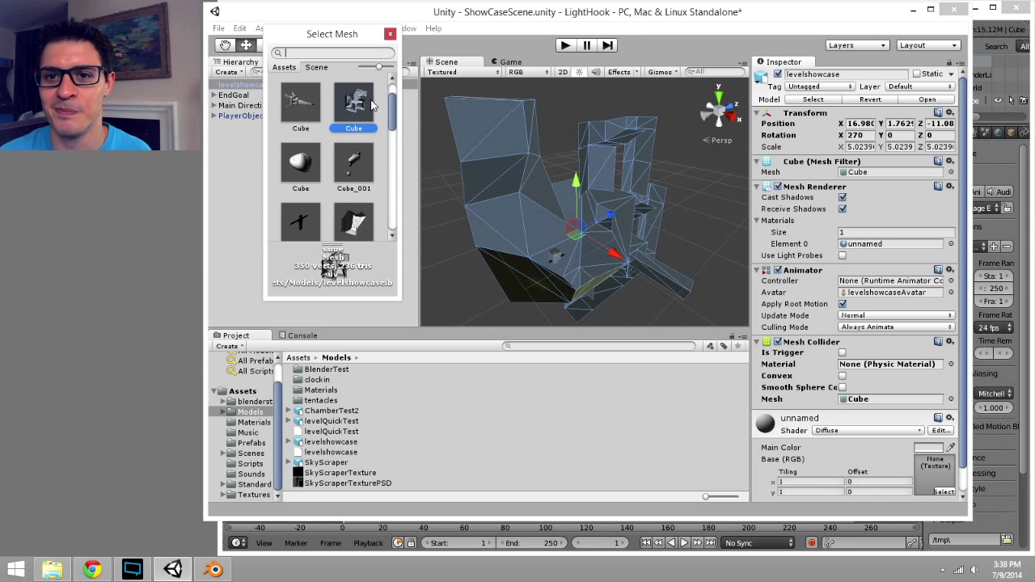
left_click(390, 34)
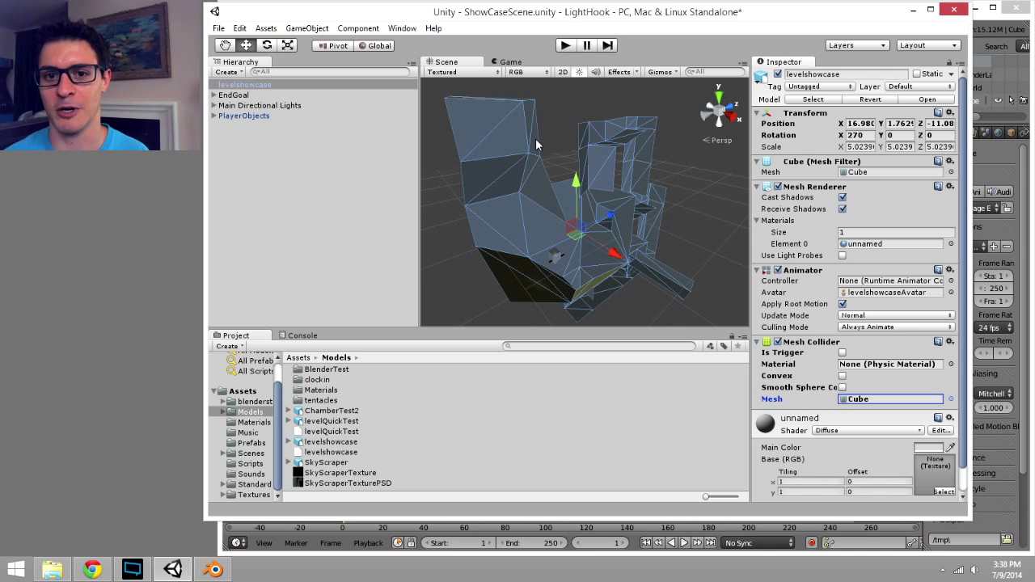
left_click(1022, 162)
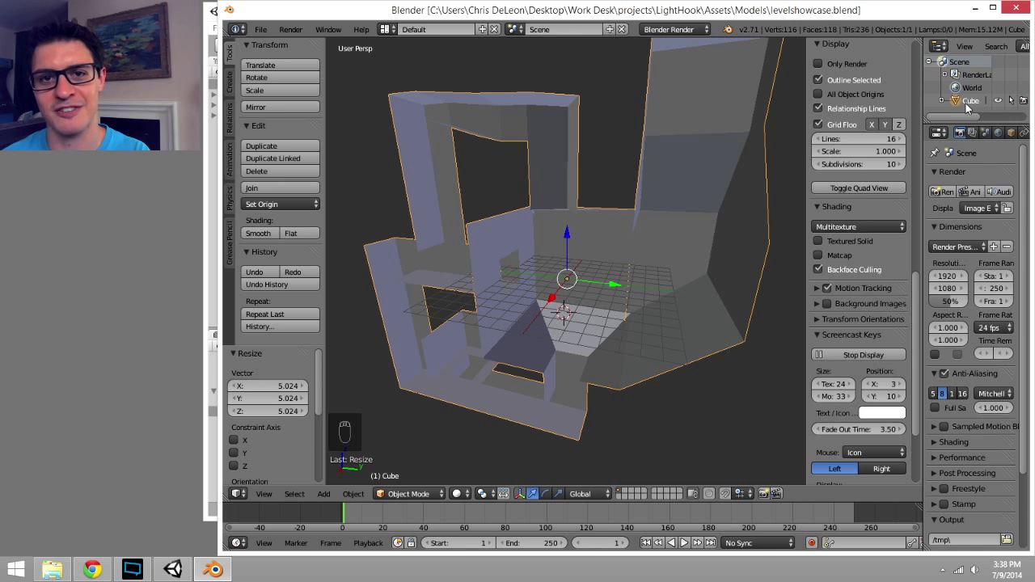
left_click(205, 218)
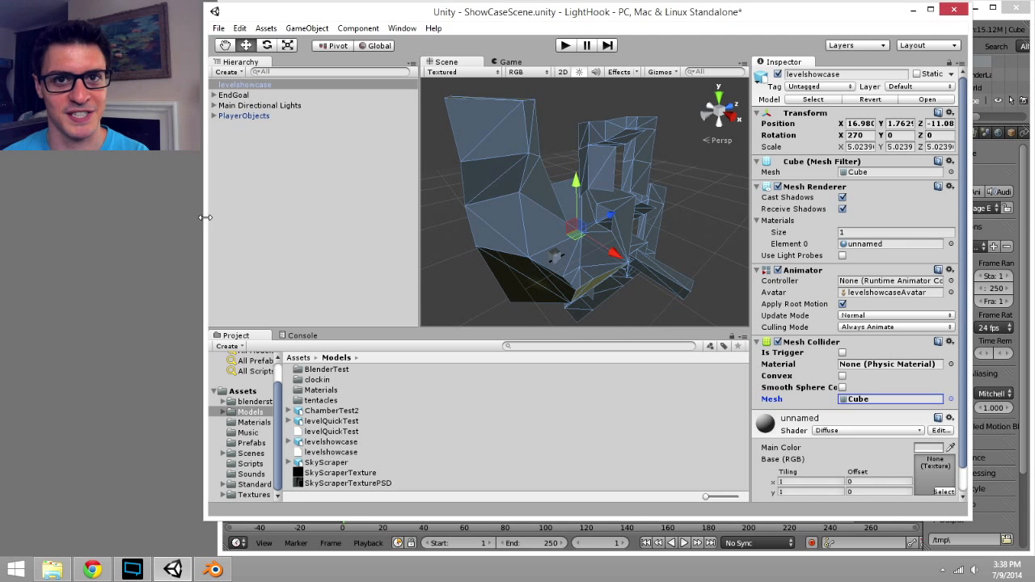
Play-test the level by grappling onto its walls to check collisions, release the mouse, and stop the game.
left_click(563, 46)
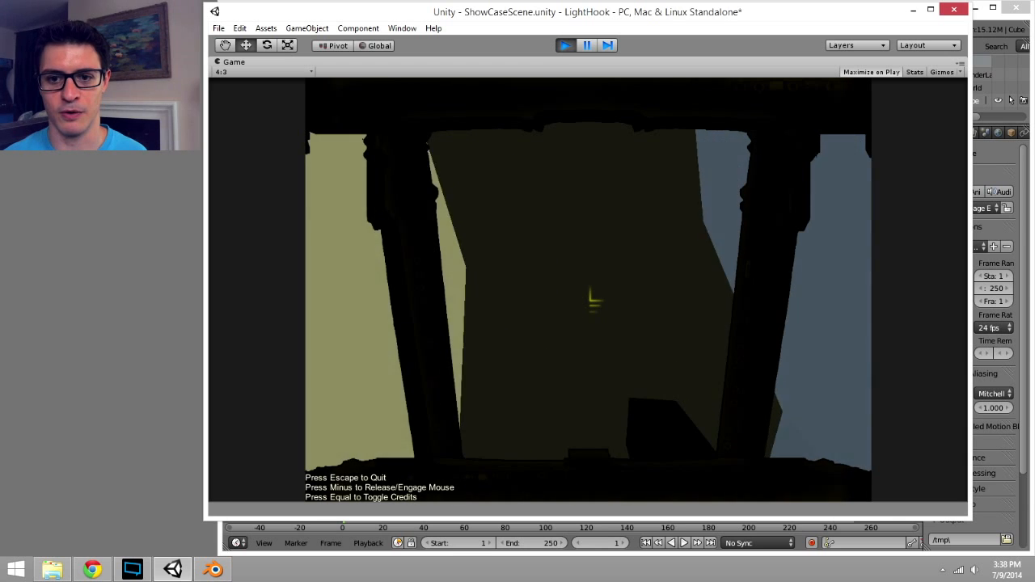
left_click(591, 300)
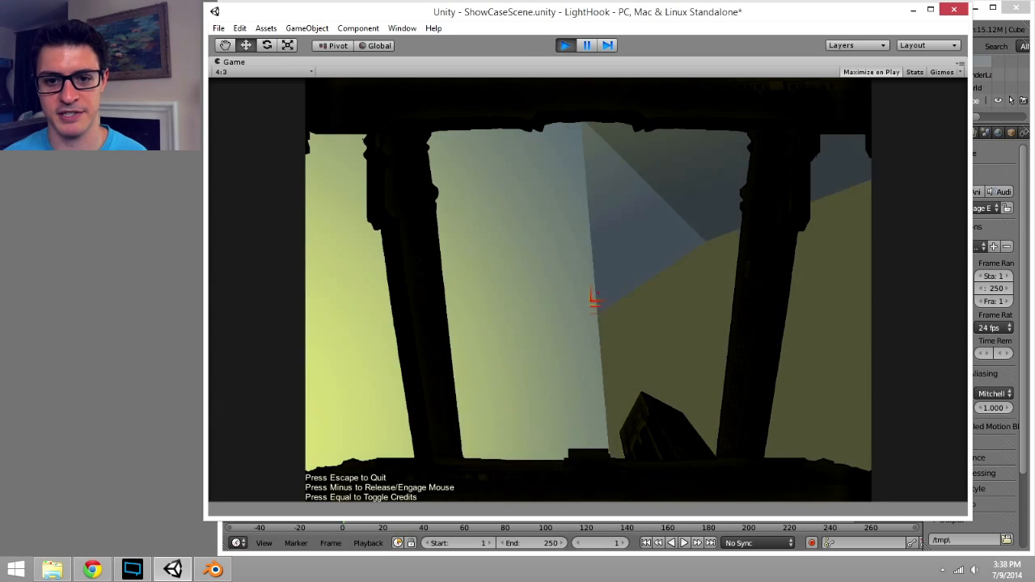
left_click(591, 299)
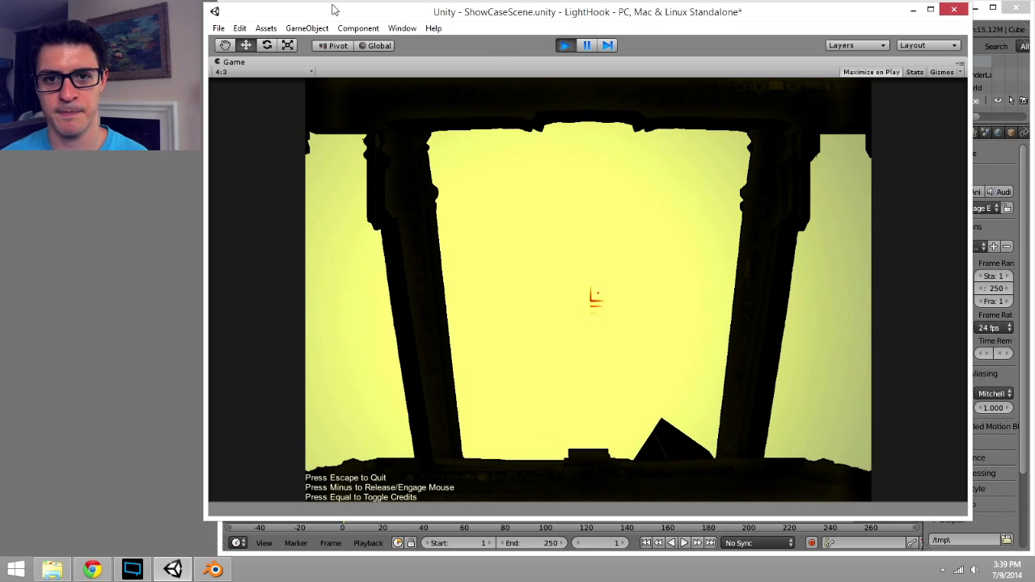
key("minus")
left_click(565, 46)
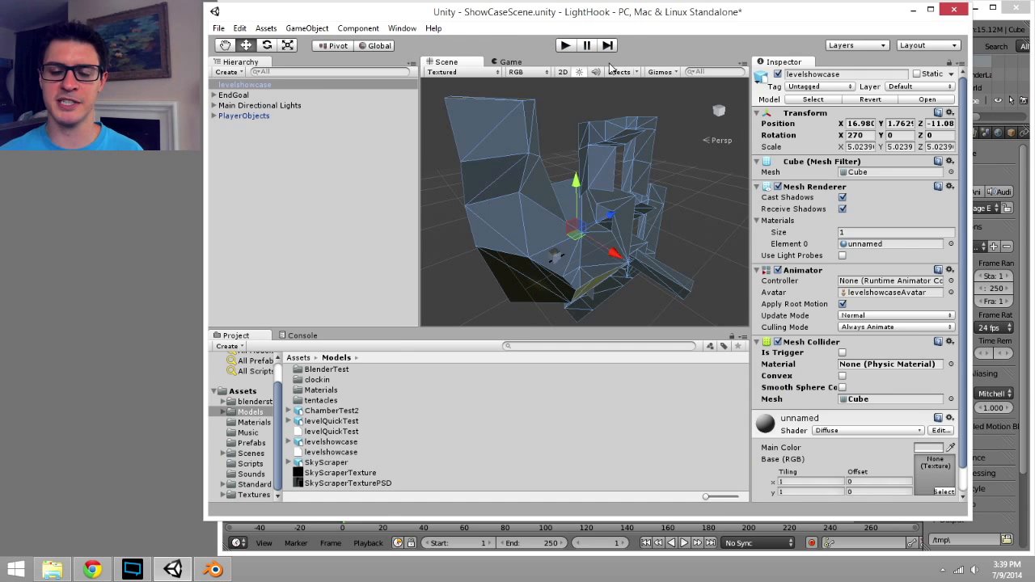
Look through the project meshes available for the Mesh Collider and close the list without changing the mesh.
left_click_drag(618, 217, 579, 231, "alt")
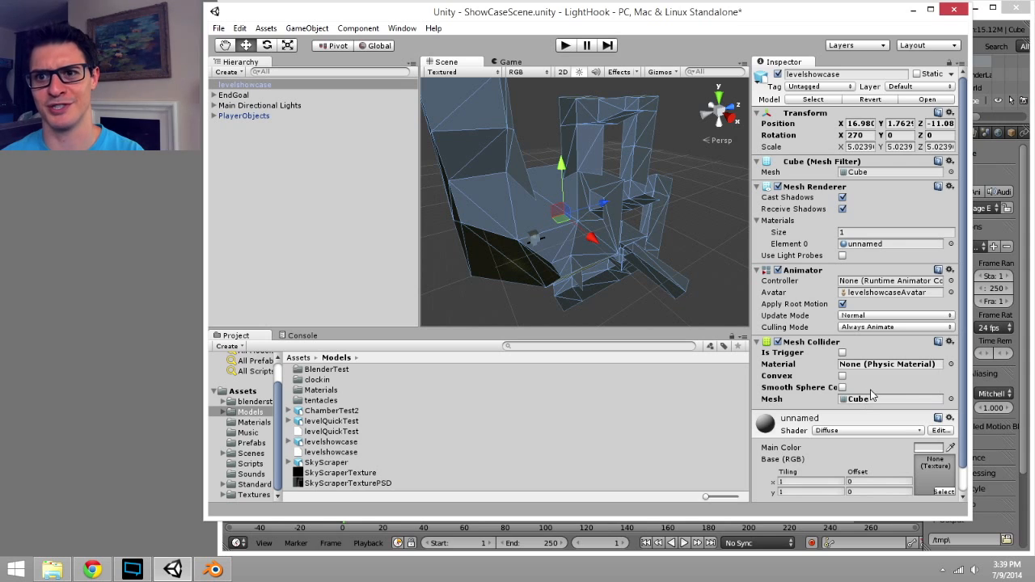
left_click(951, 399)
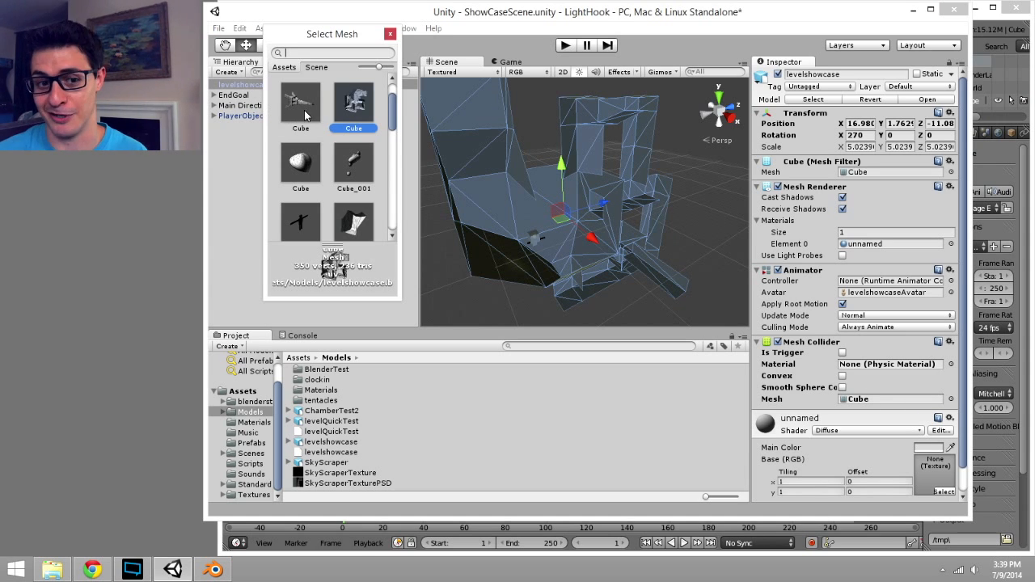
scroll(307, 213, "down", 1)
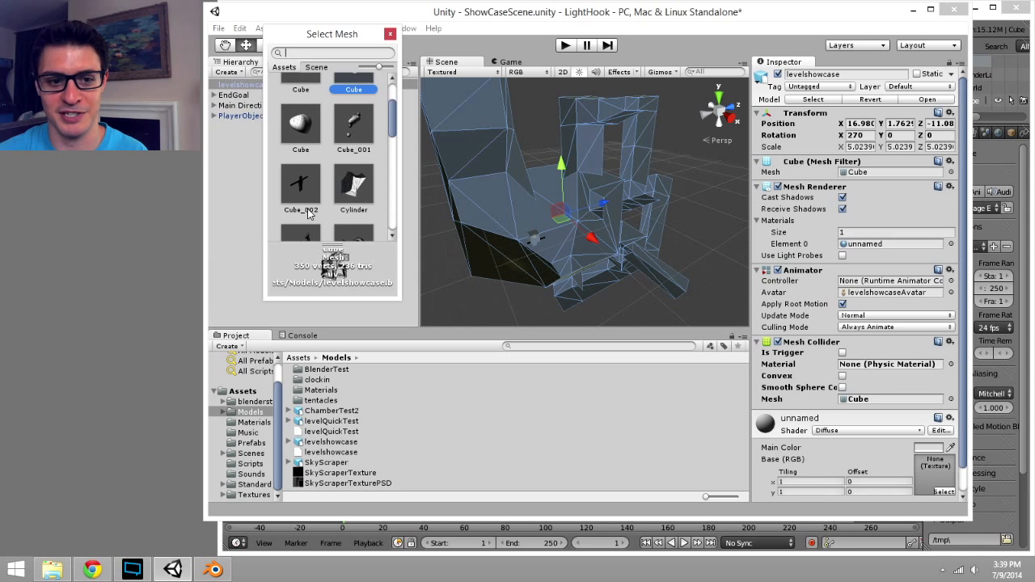
scroll(323, 190, "down", 5)
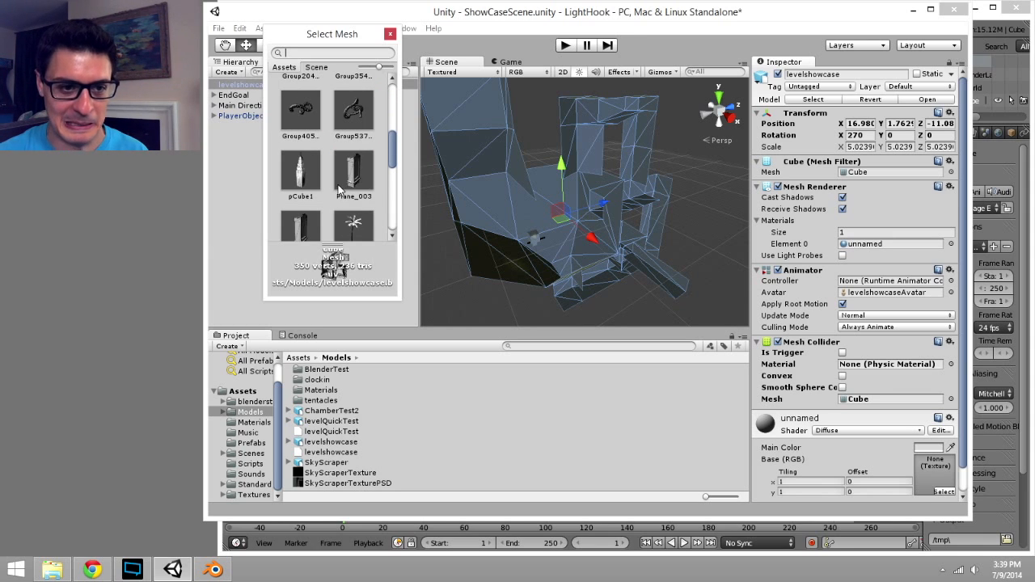
scroll(318, 182, "down", 2)
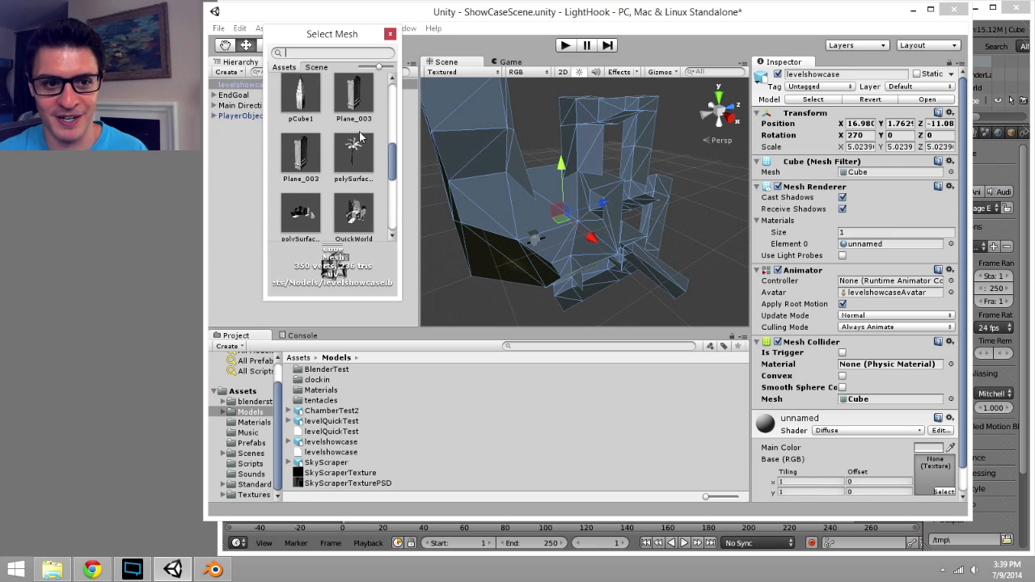
scroll(355, 149, "down", 1)
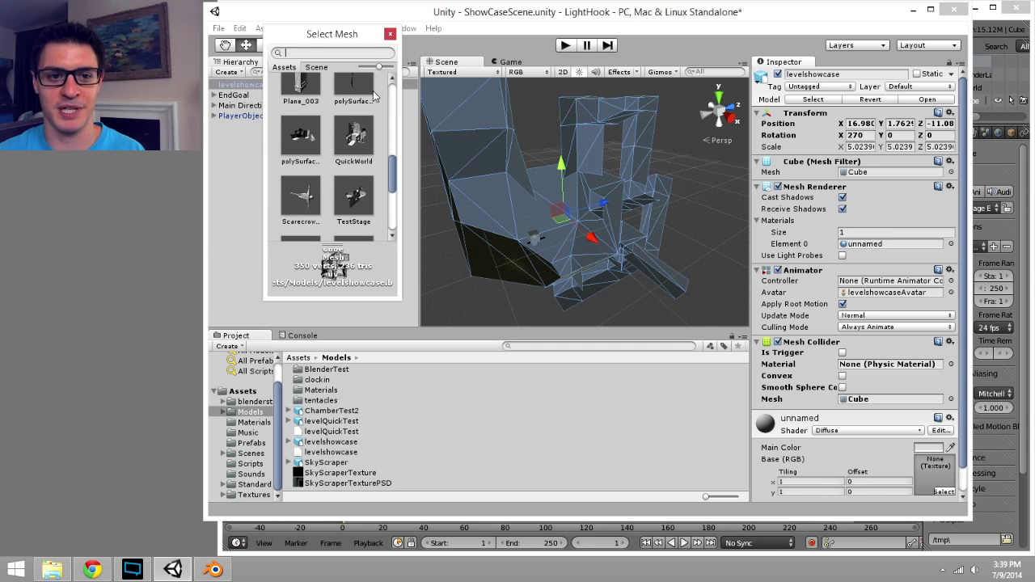
left_click(390, 34)
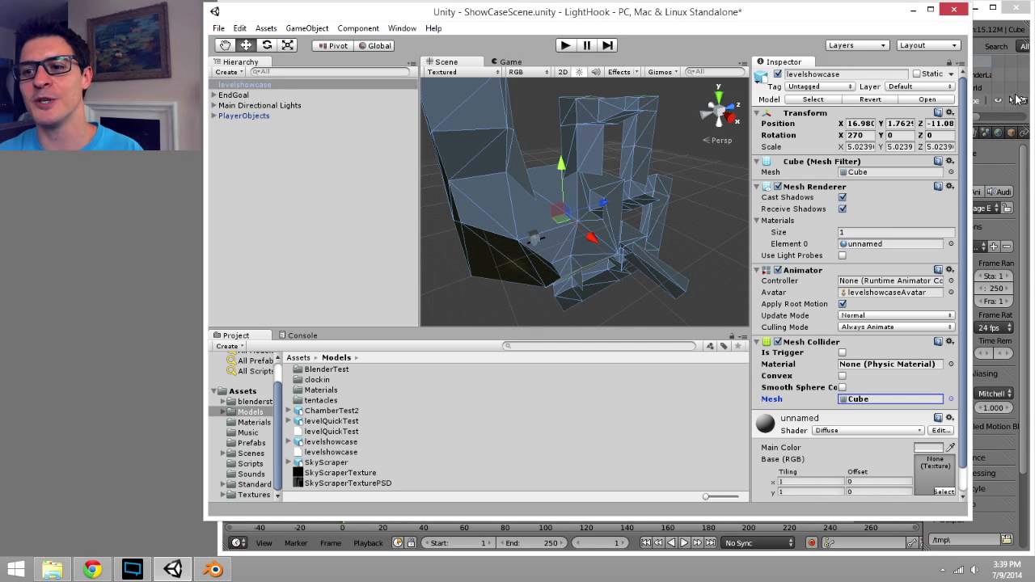
Switch to Blender, rename the Cube object as showcaseMesh, and save levelshowcase.blend.
left_click(1028, 174)
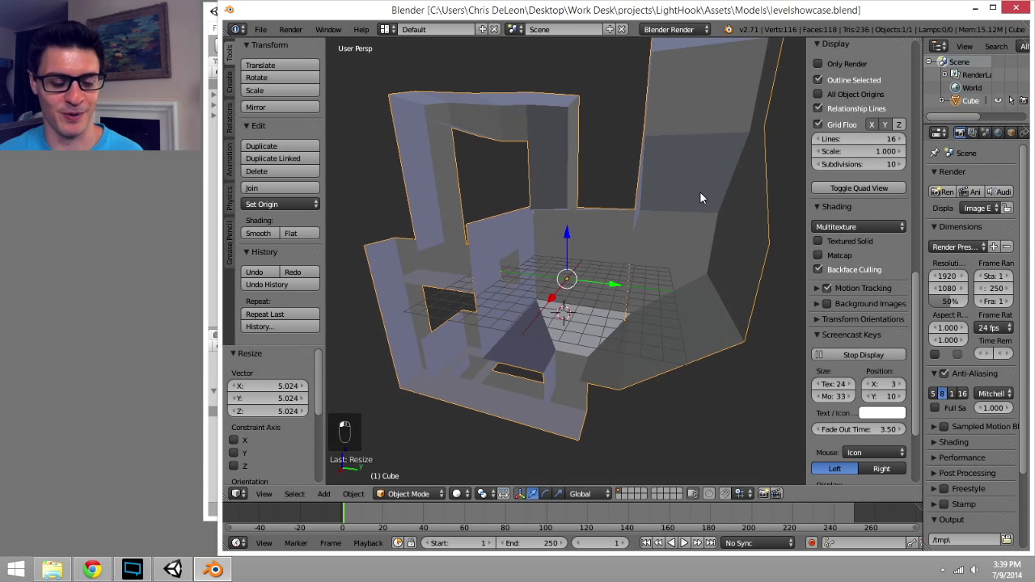
right_click(969, 100)
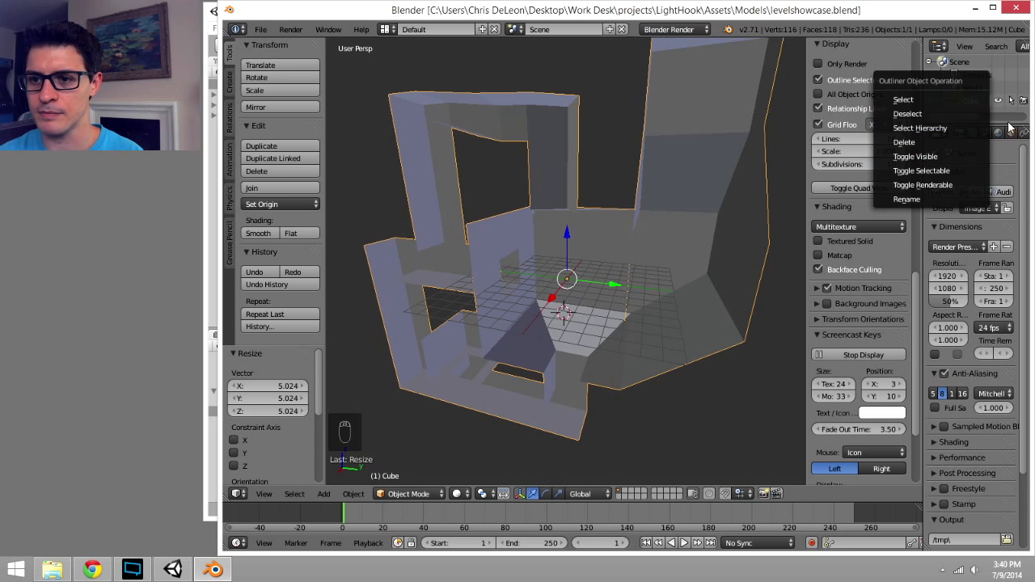
left_click(918, 199)
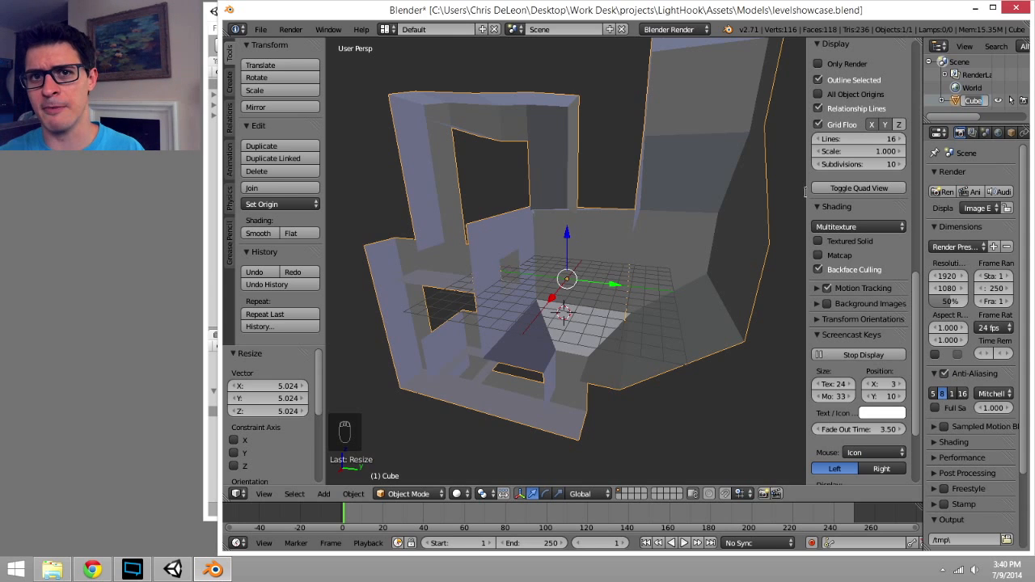
type("level")
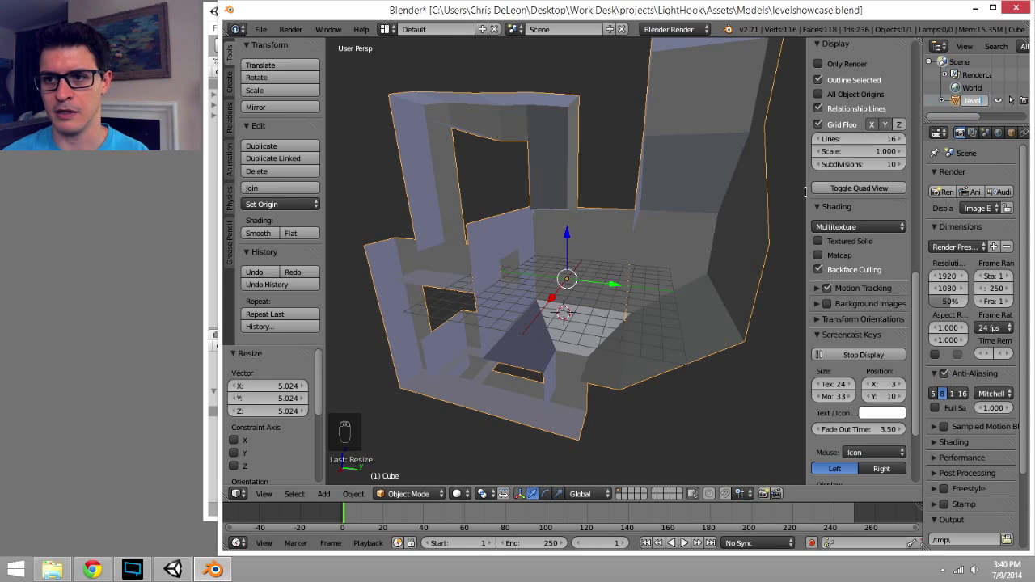
key("BackSpace")
key("BackSpace")
key("BackSpace")
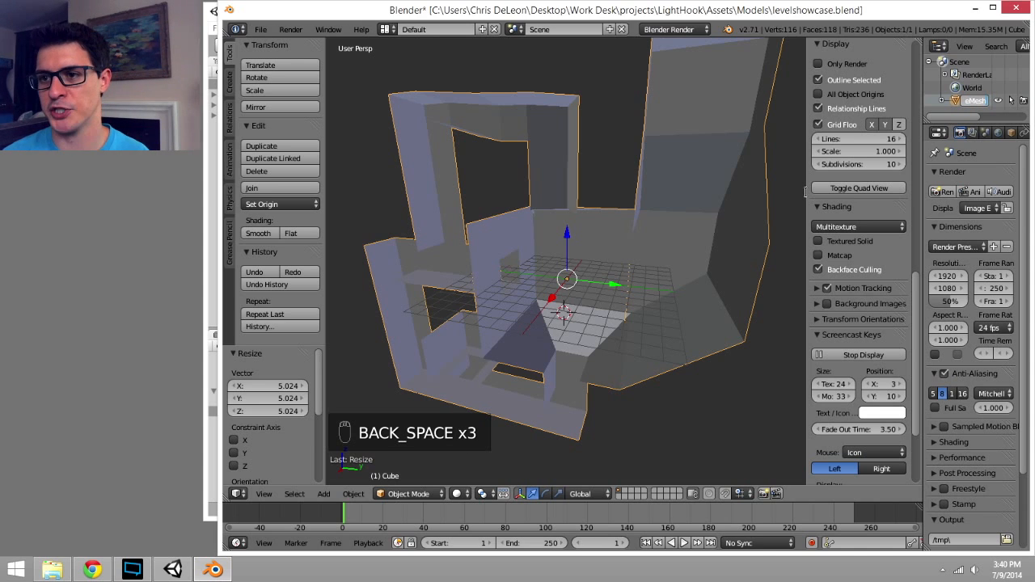
key("Return")
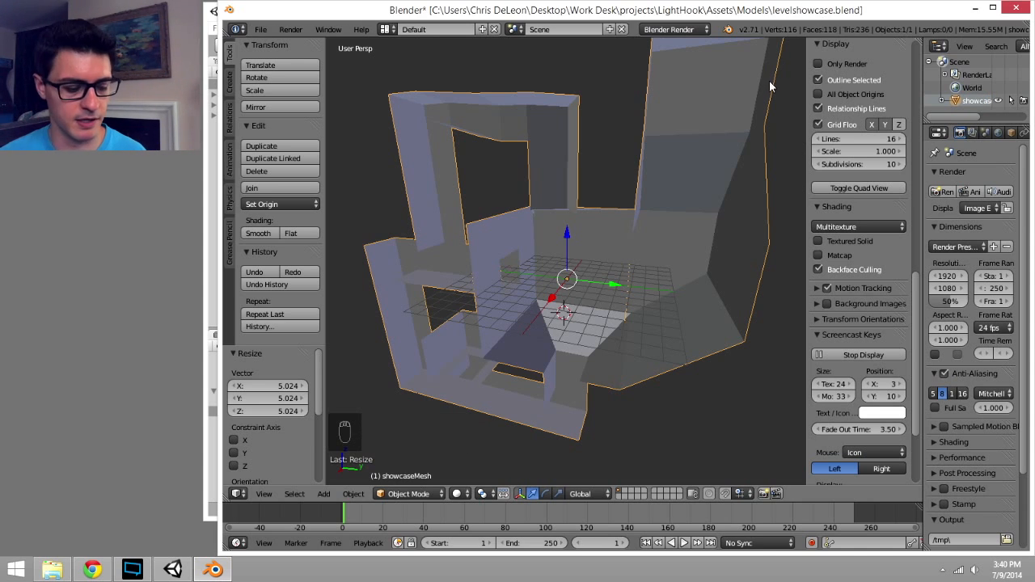
key("ctrl+s")
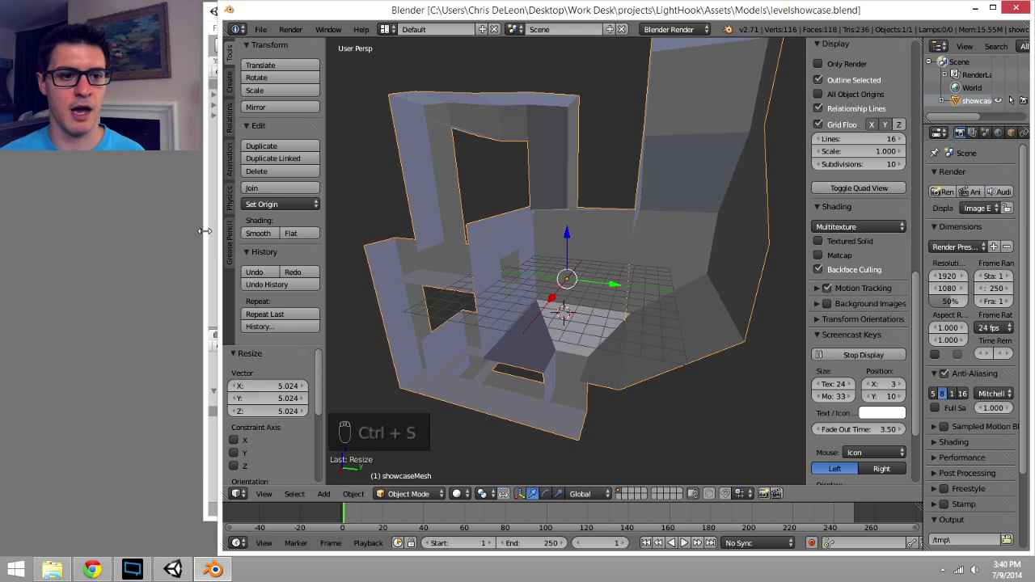
Switch to Unity and assign showcaseMesh as the mesh of the level's Mesh Collider.
left_click(185, 572)
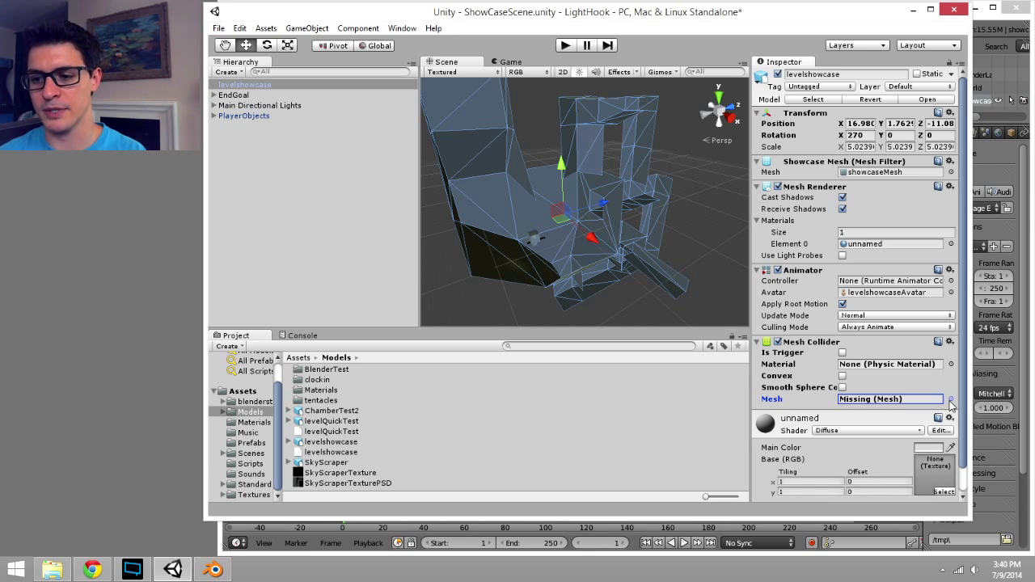
left_click(951, 400)
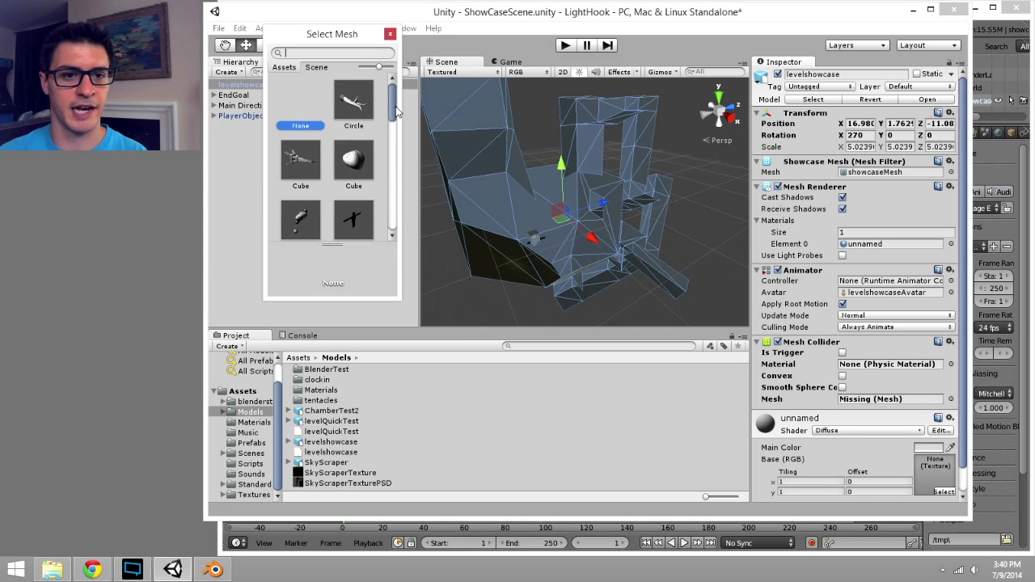
left_click_drag(395, 106, 379, 191)
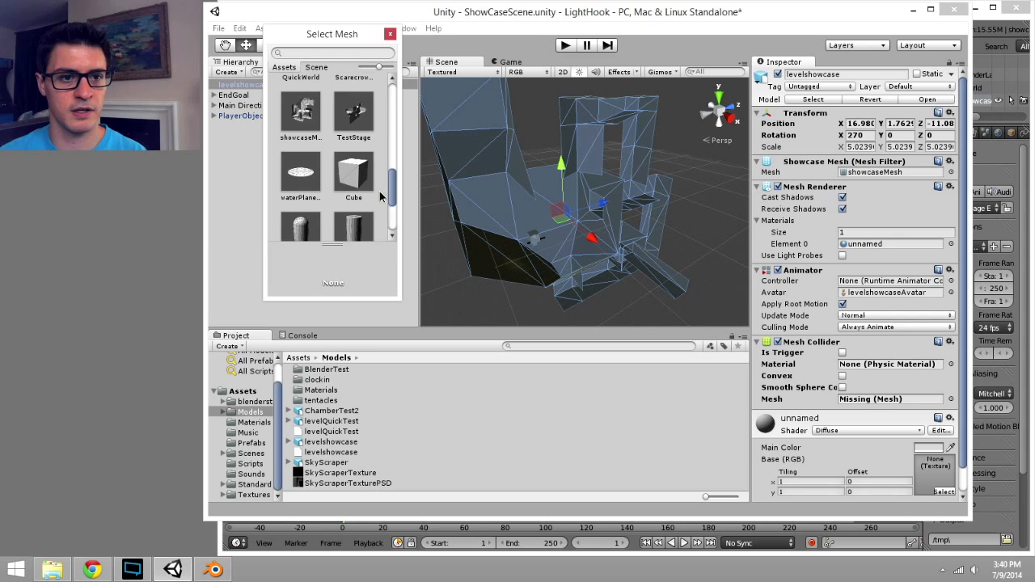
left_click(293, 117)
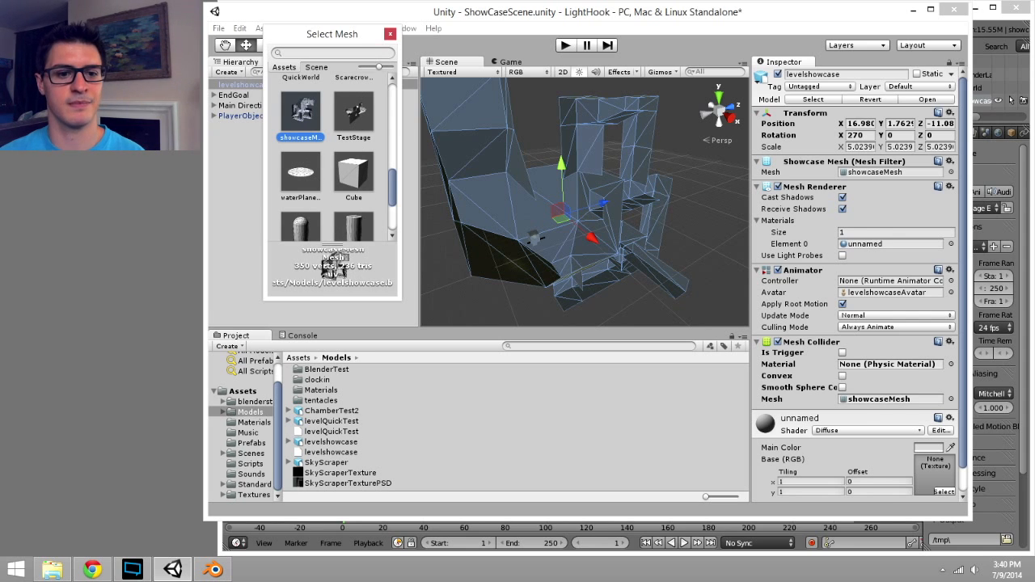
left_click(389, 34)
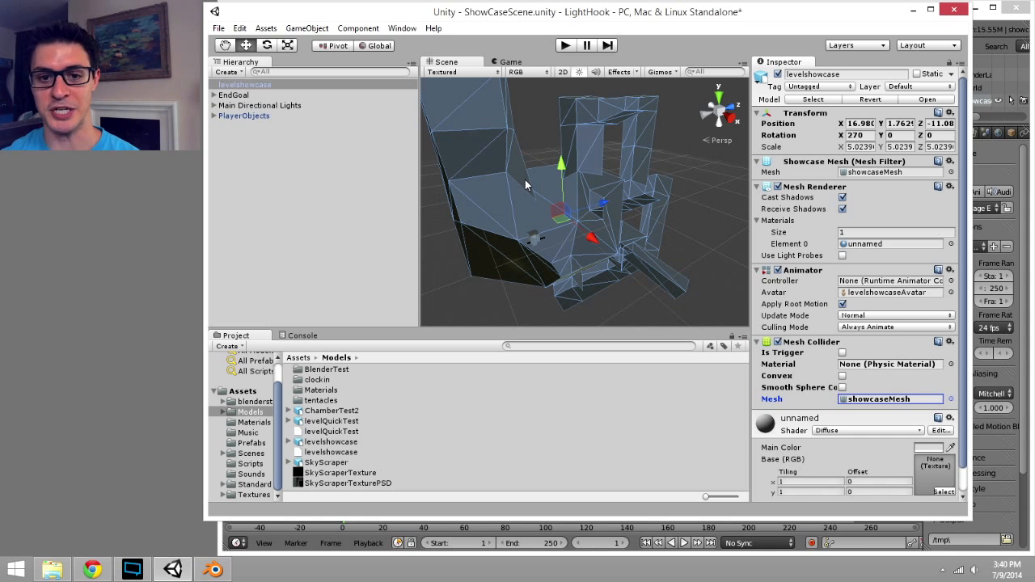
Play-test the level with the newly assigned collider mesh by grappling to a wall, and stop the game.
left_click(563, 46)
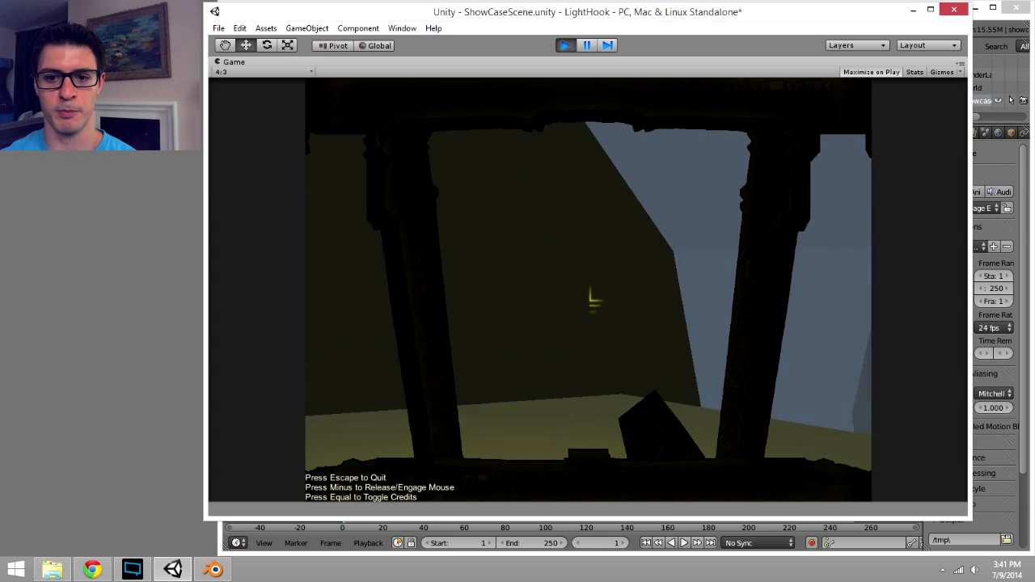
left_click(590, 299)
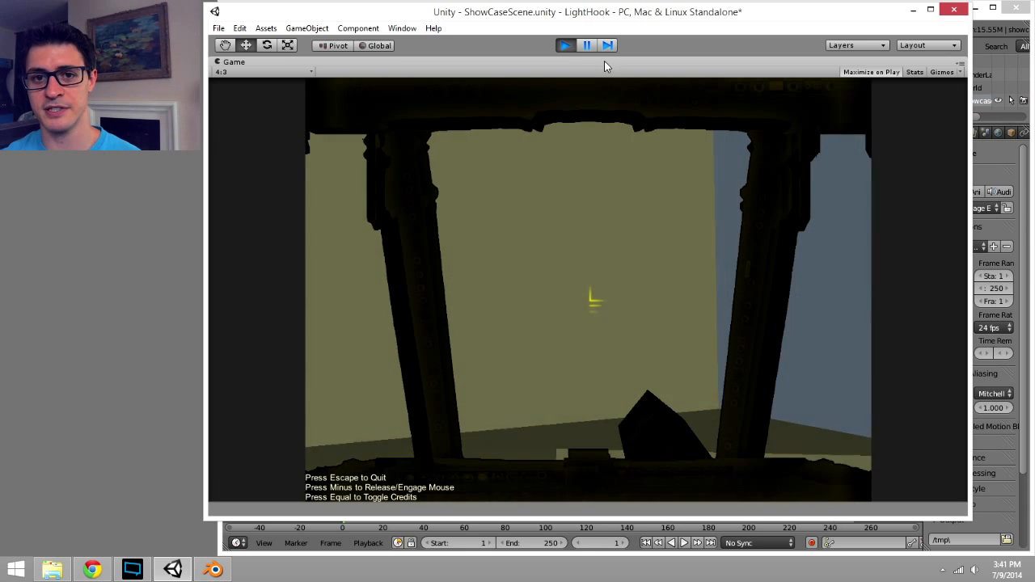
left_click(565, 46)
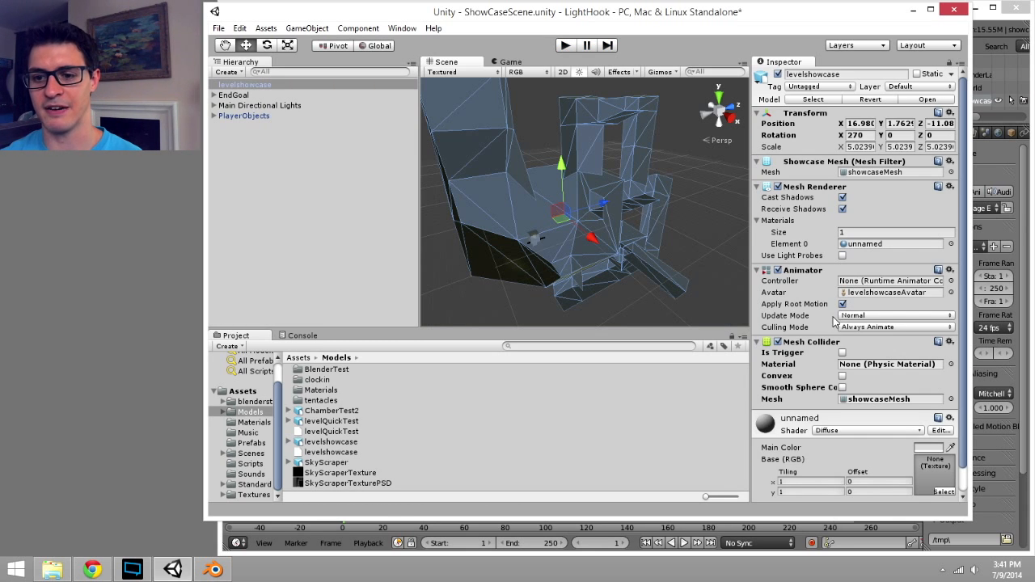
Switch to Blender, deselect the level mesh, and narrow the Blender window to uncover part of Unity behind it.
left_click(1025, 177)
mouse_move(547, 302)
left_mouse_down()
mouse_move(522, 300)
mouse_move(543, 304)
left_mouse_up()
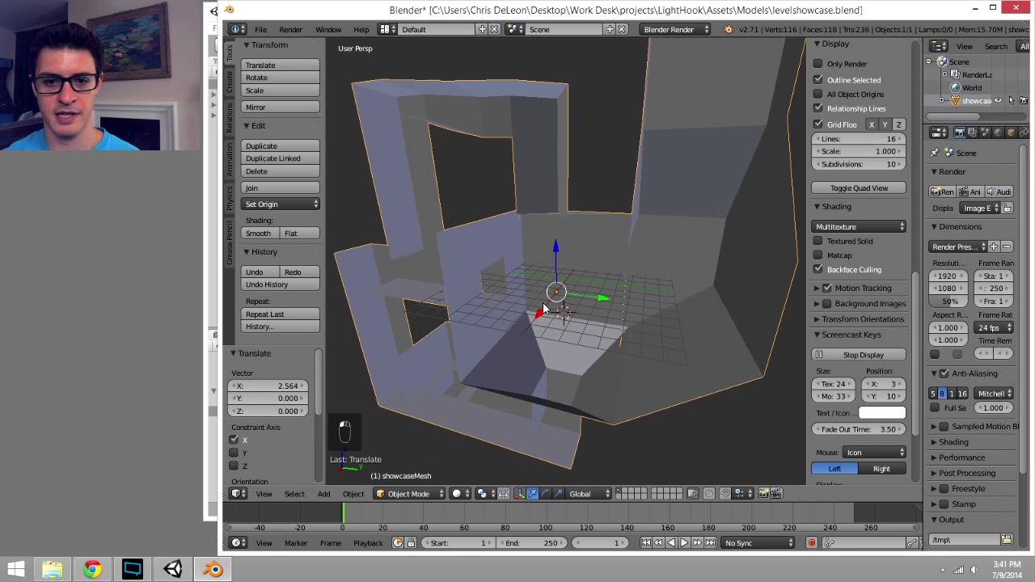
key("ctrl+z")
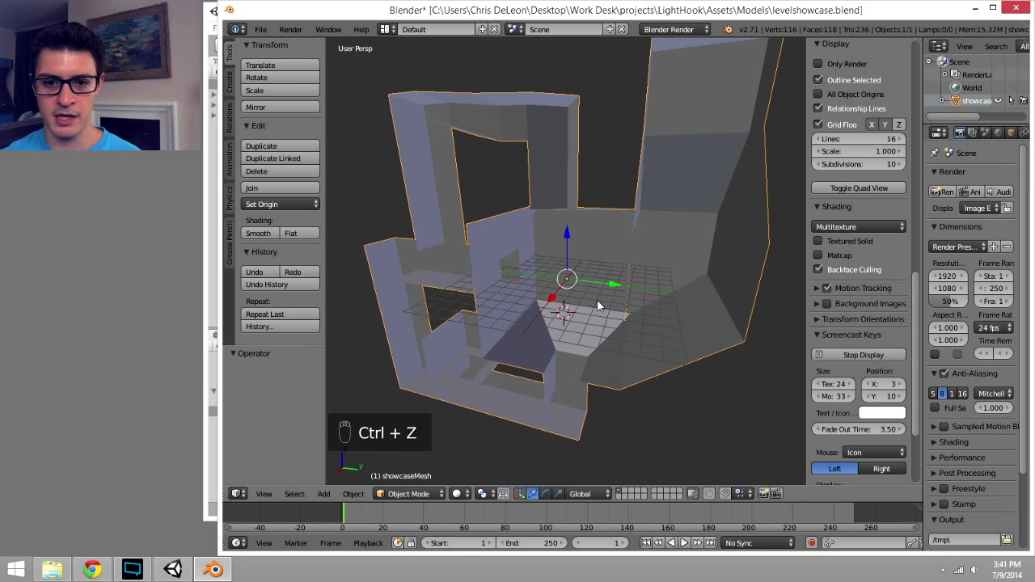
middle_click_drag(639, 340, 441, 208)
key("a")
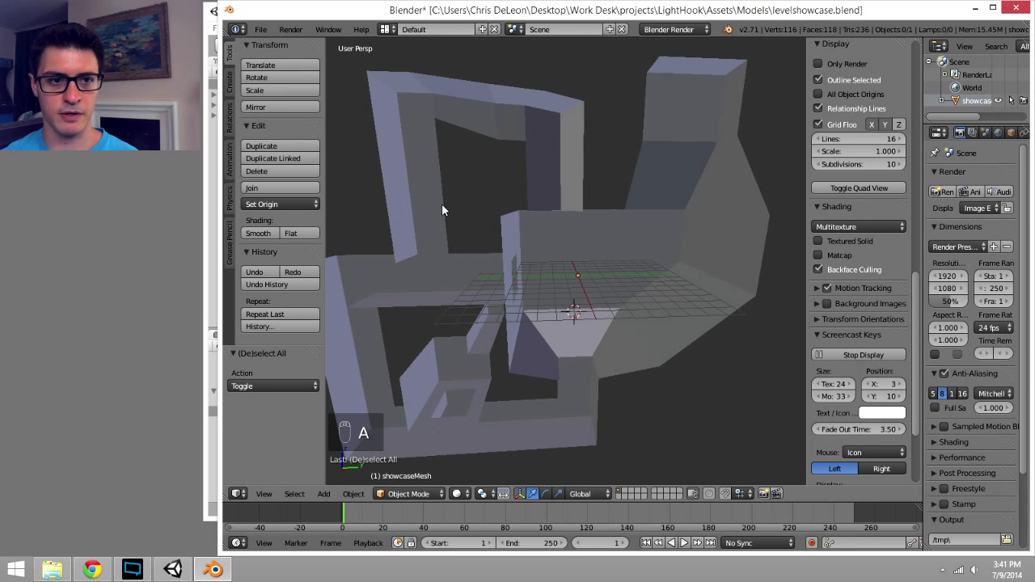
left_click_drag(219, 14, 259, 14)
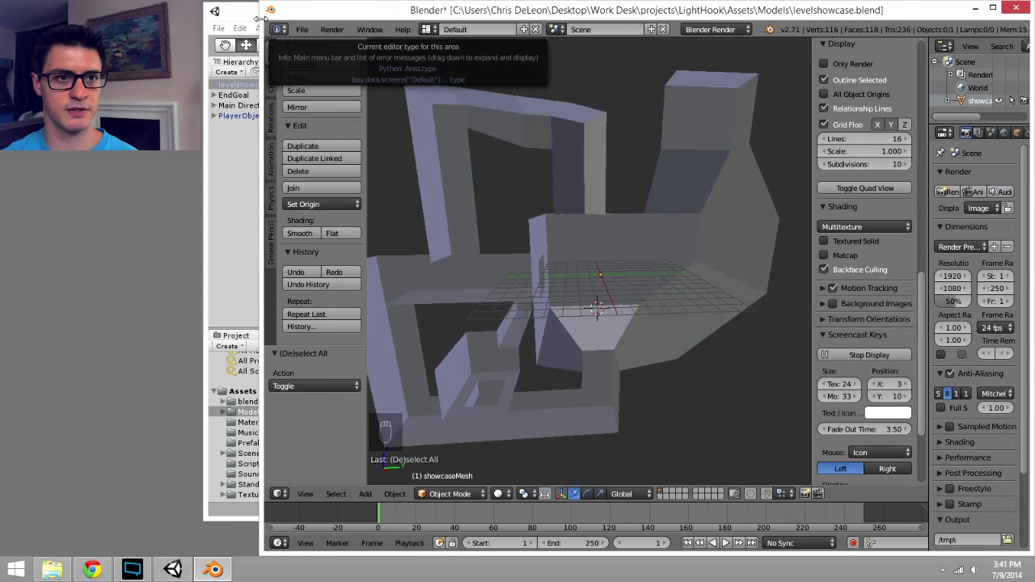
Switch to Unity, run the scene briefly to view the level from the player's start, and stop it.
left_click(242, 15)
left_click(563, 46)
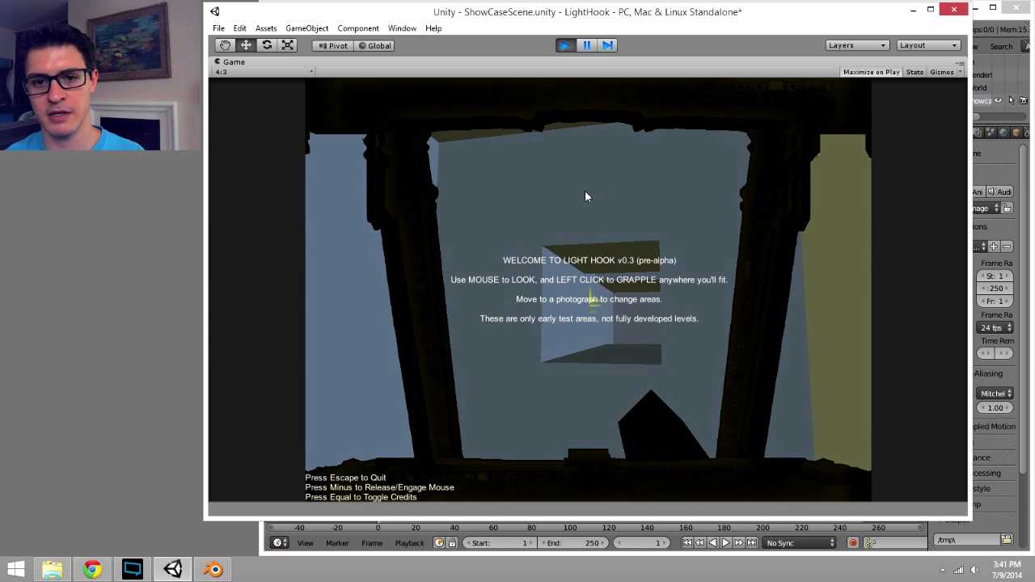
left_click(565, 47)
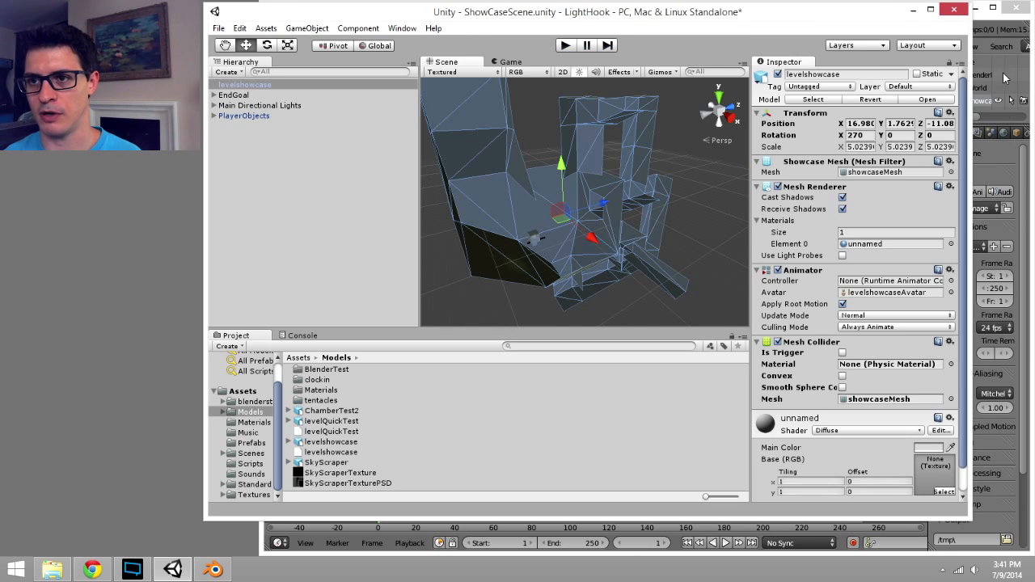
Switch to Blender, select the showcaseMesh level, and enter Edit Mode.
left_click(1026, 136)
middle_click_drag(568, 320, 596, 258)
key("a")
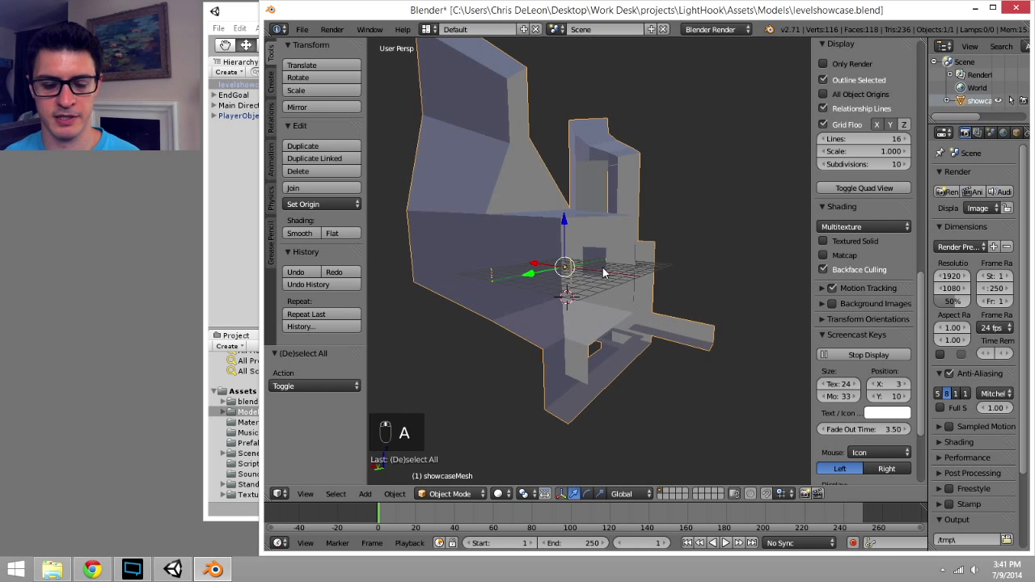
scroll(603, 266, "up", 2)
key("Tab")
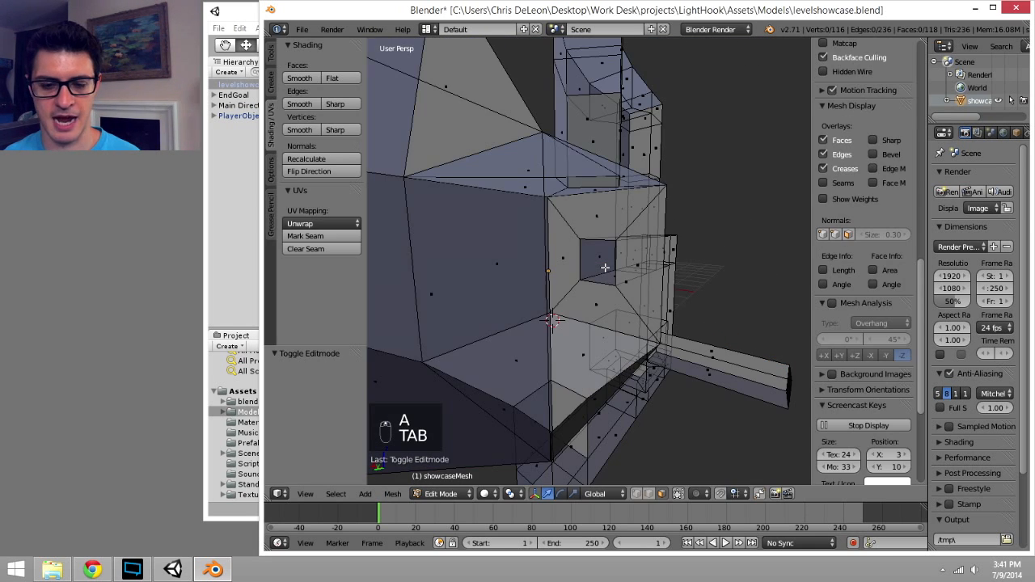
Select the large side-wall face next to the tunnel opening and try to extrude it along its normal.
middle_click_drag(612, 266, 655, 254)
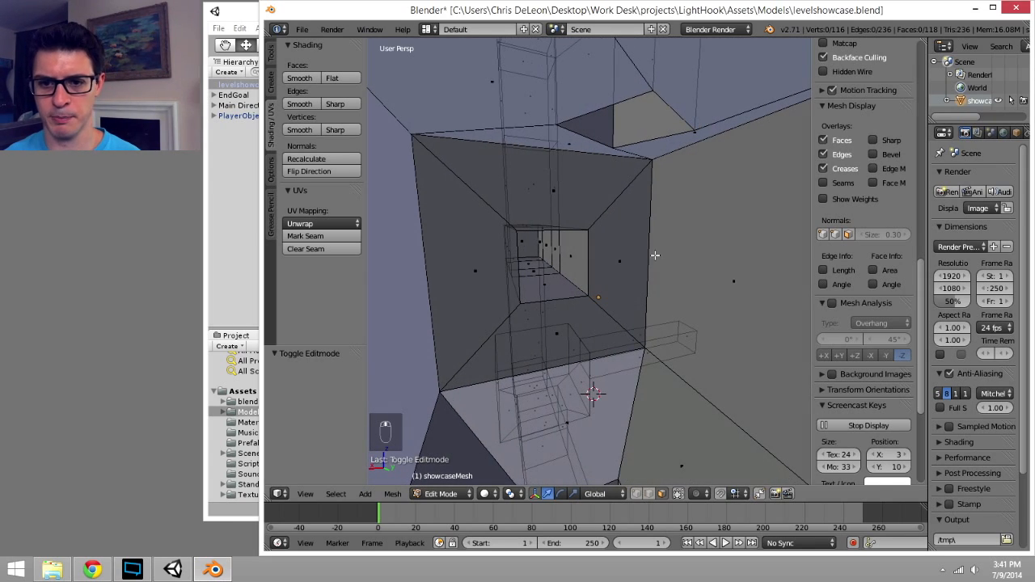
right_click(739, 289)
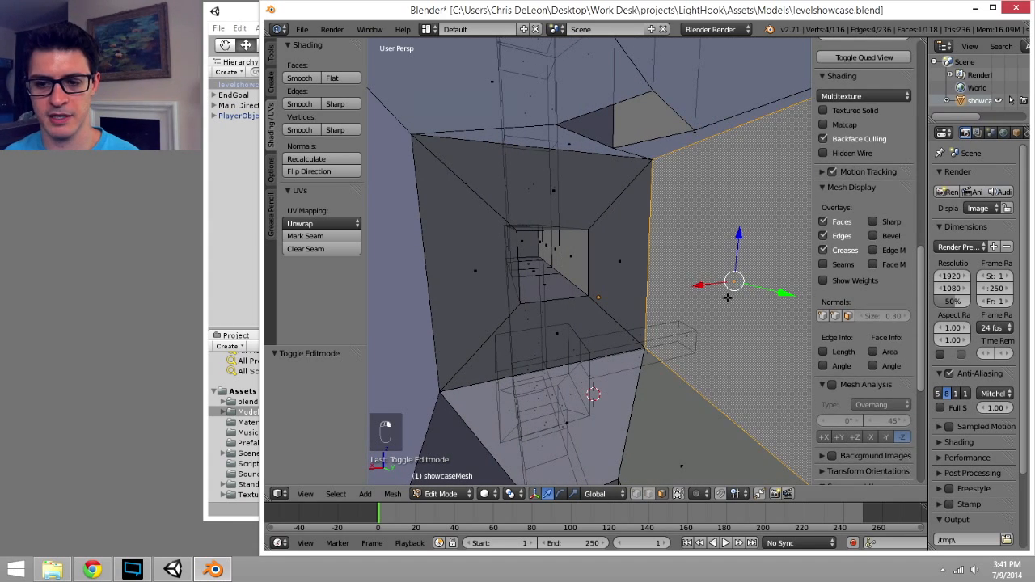
middle_click_drag(733, 289, 616, 331)
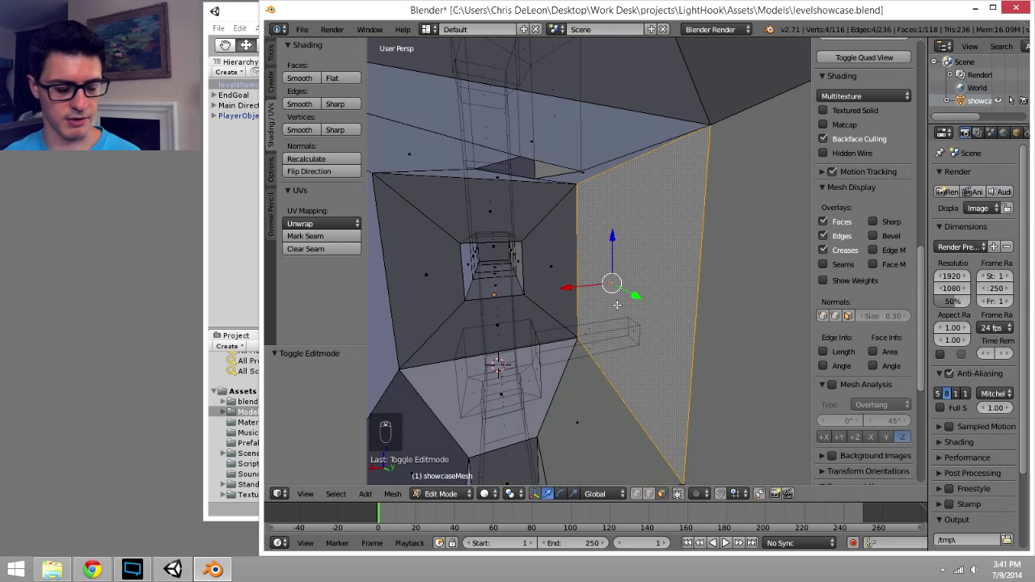
key("e")
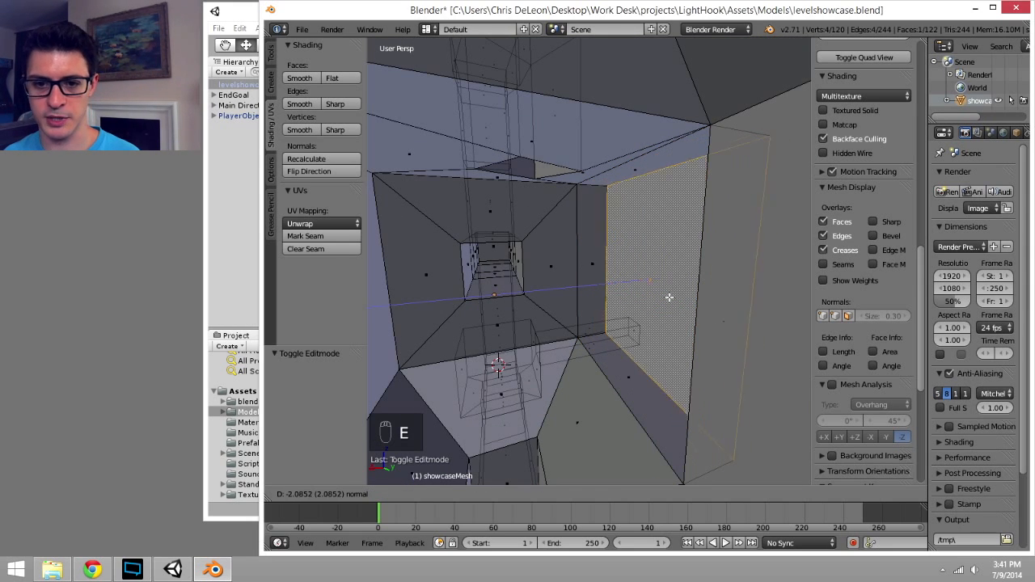
right_click(674, 297)
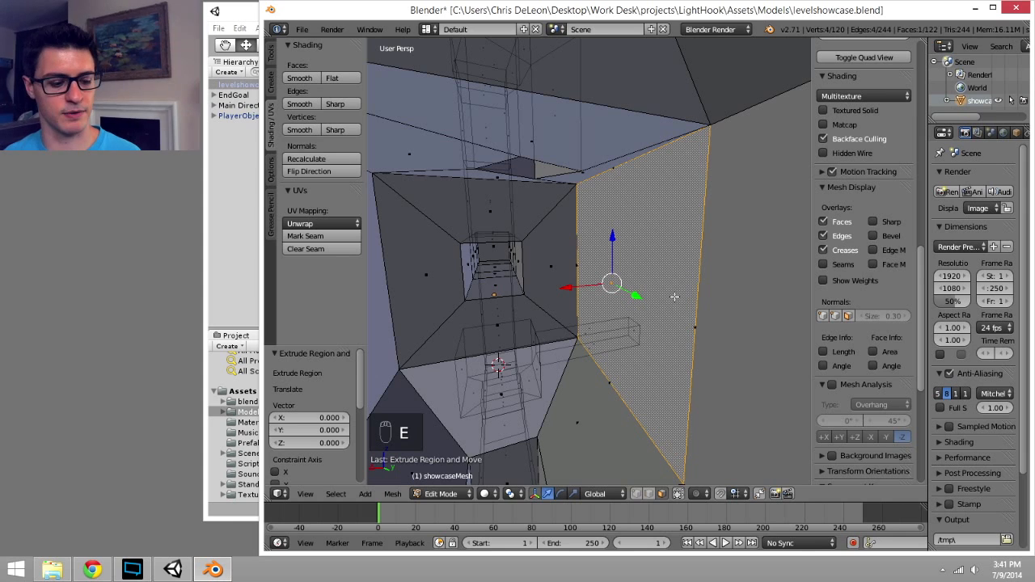
Scale the newly extruded side-wall face down to about 0.273 of its size, leaving a small inset face.
key("s")
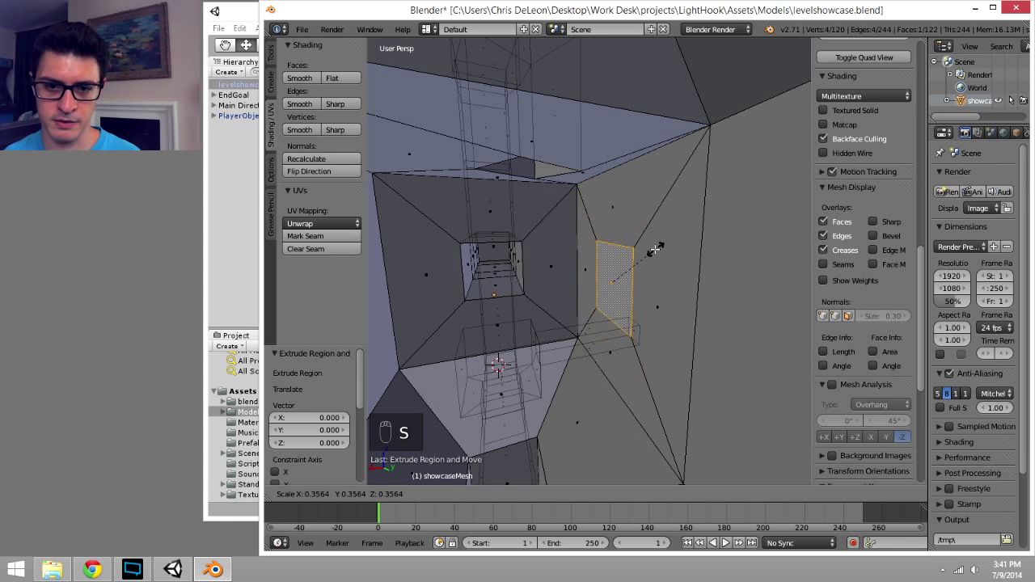
left_click(645, 258)
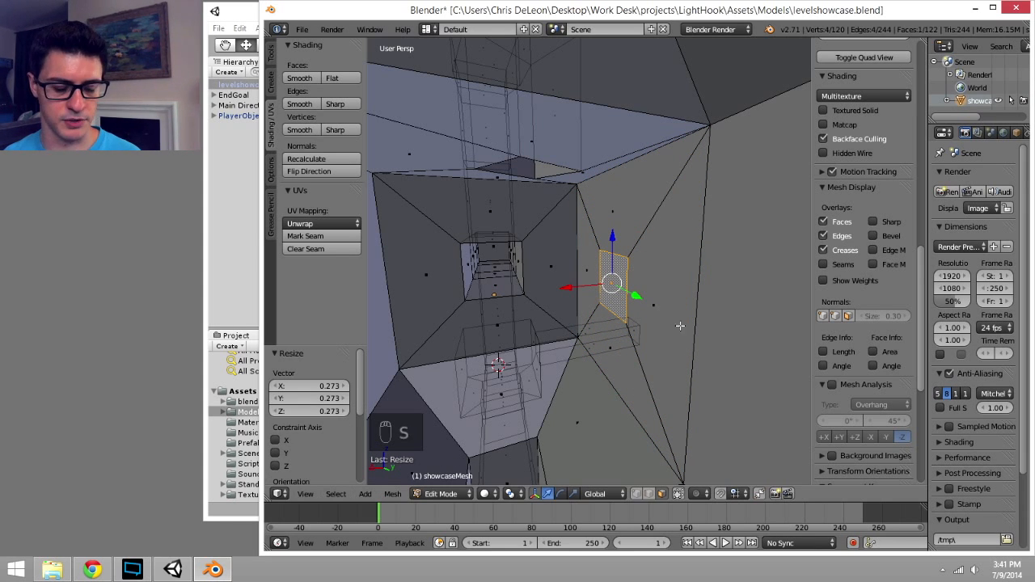
key("g")
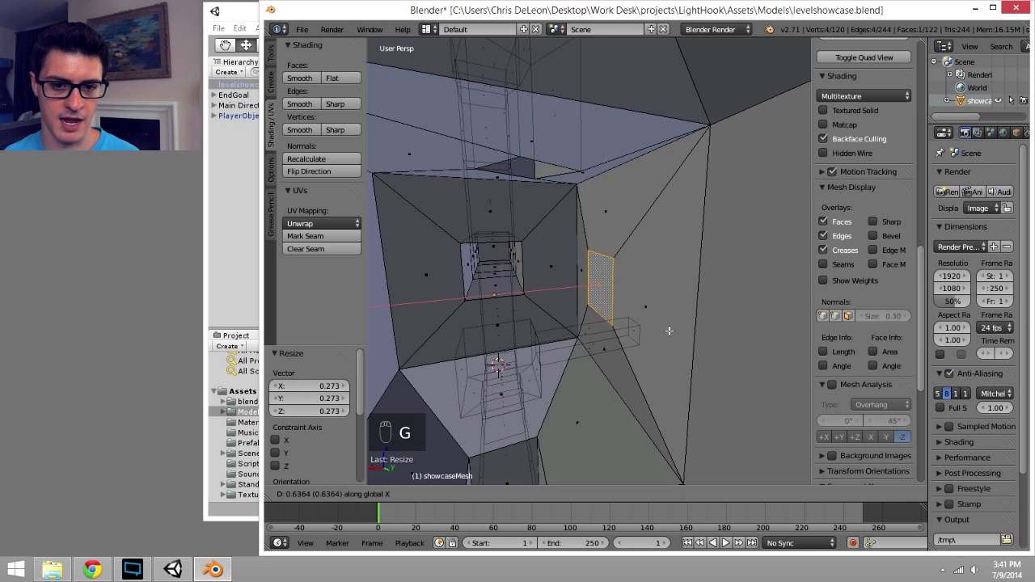
key("y")
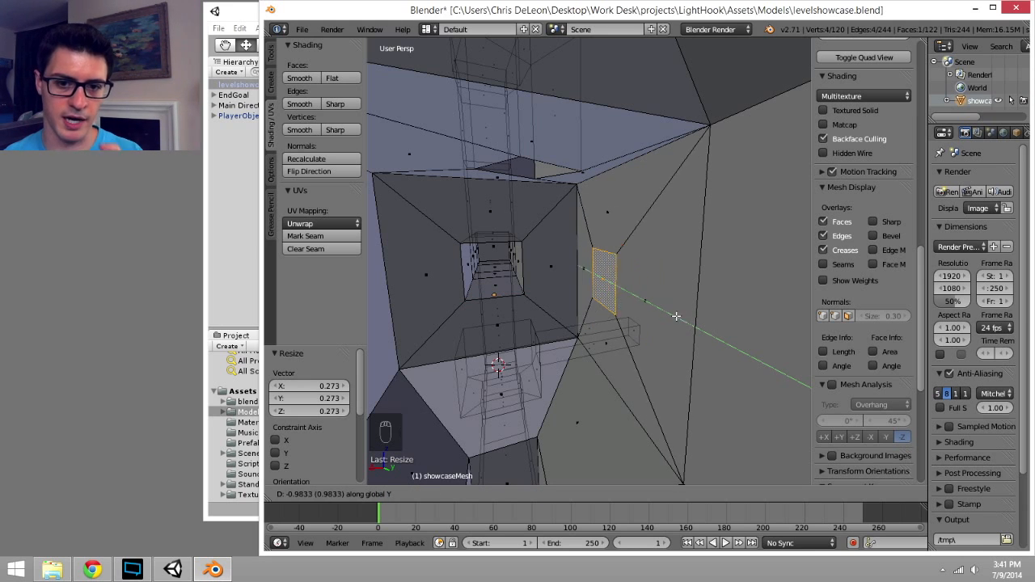
left_click(655, 306)
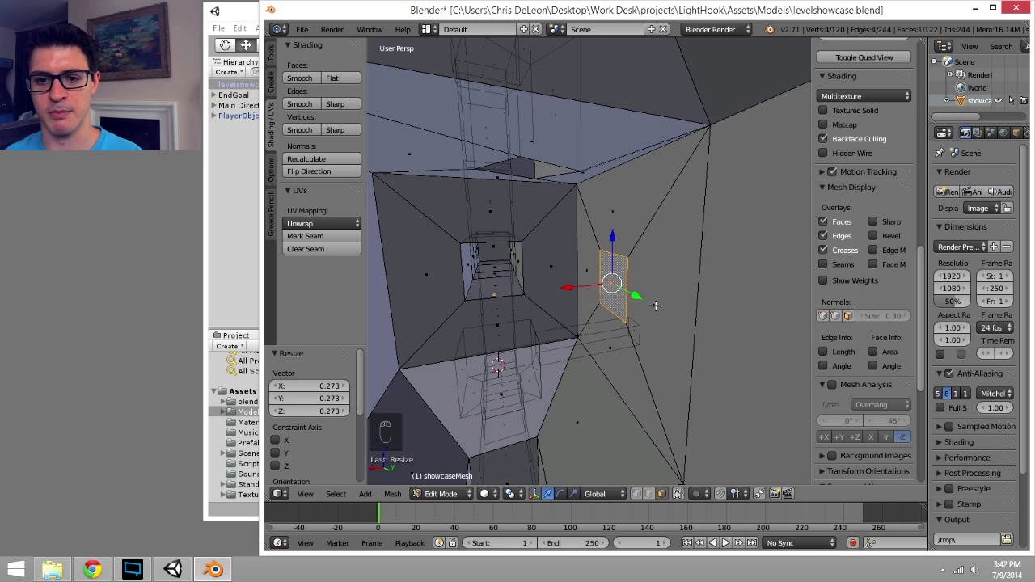
Shift the small inset face along the Y axis and extrude it about 6.15 units outward from the room as a side passage.
left_click_drag(636, 295, 611, 281)
middle_click_drag(555, 298, 498, 276)
key("e")
left_click(614, 304)
Extrude the opposite side-wall face in place, scale it to about 0.214, and move it about -2.66 units along Y.
right_click(482, 276)
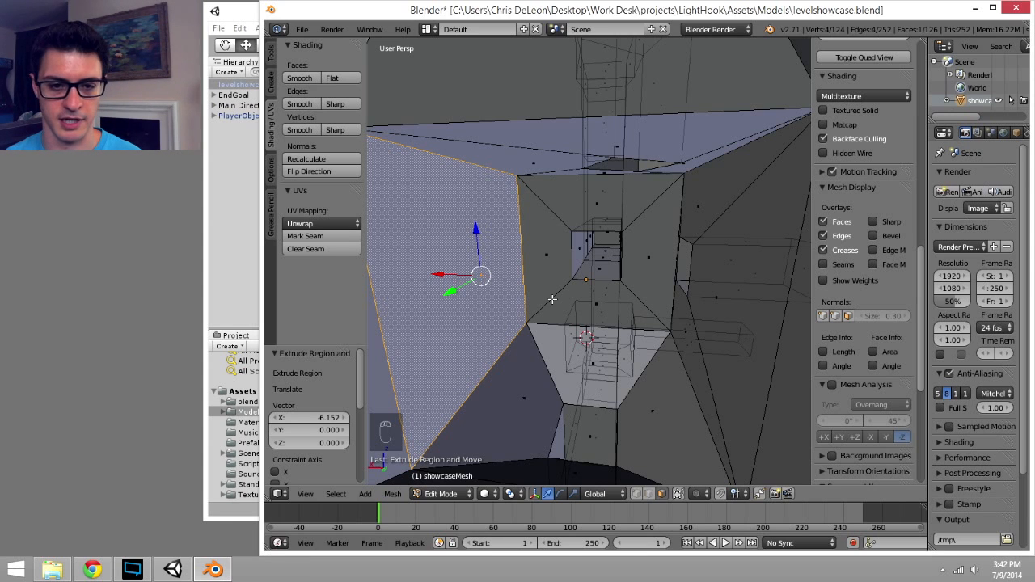
key("e")
right_click(518, 293)
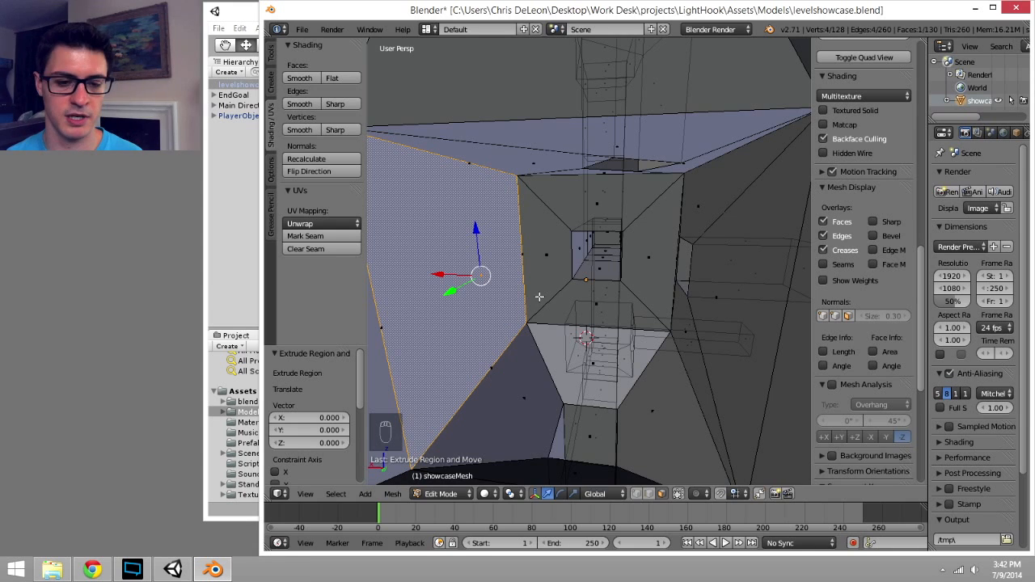
key("s")
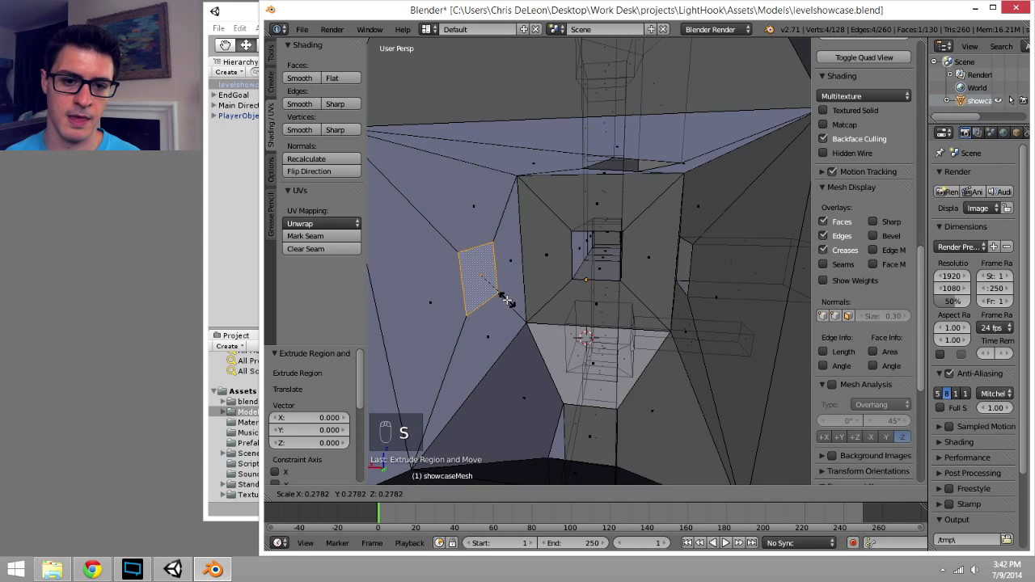
left_click(500, 294)
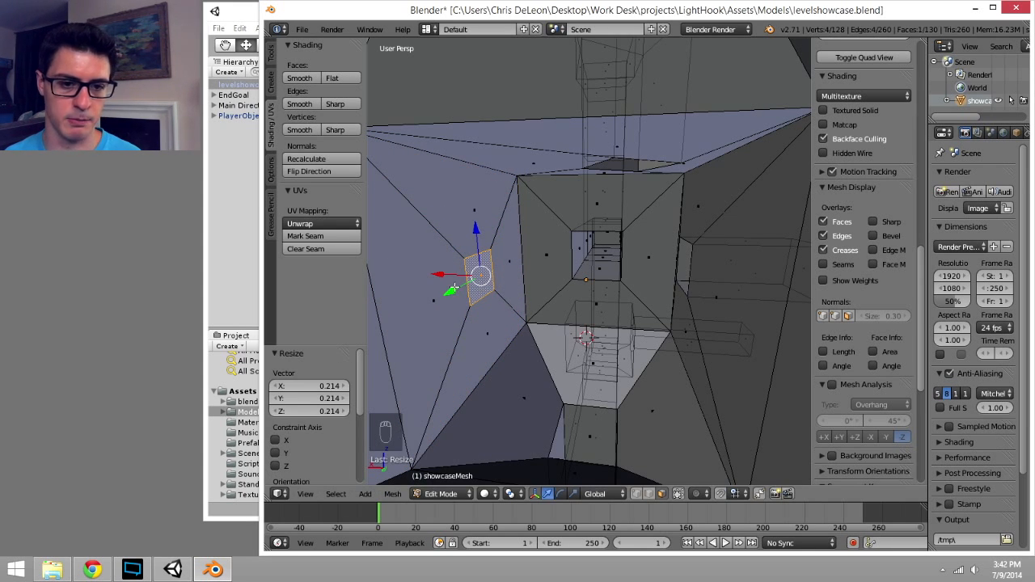
key("g")
key("x")
left_click(474, 277)
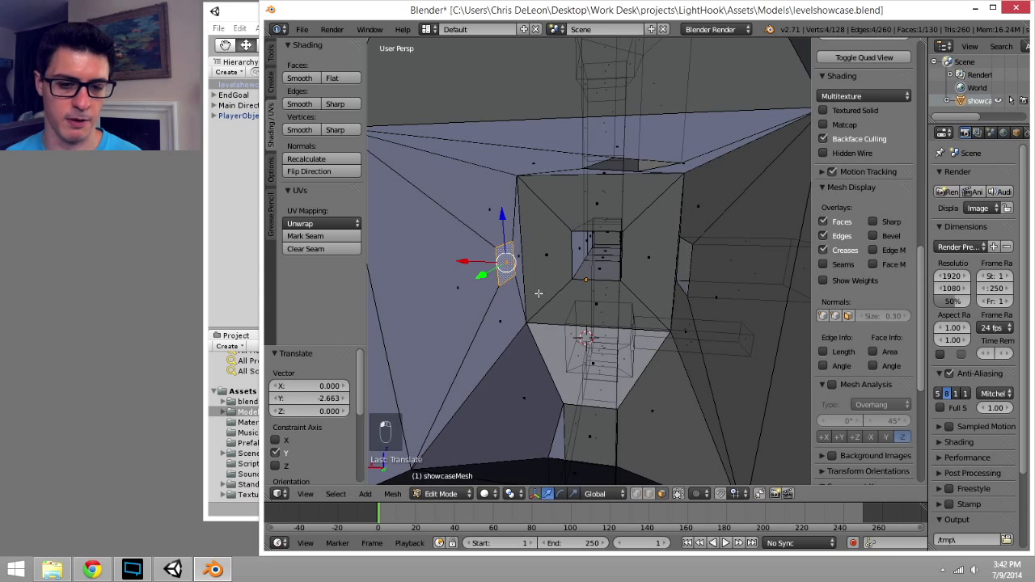
Extrude the small face into the room twice, by about 1.05 and about 1.48 units, to form a protruding block.
key("e")
left_click(555, 291)
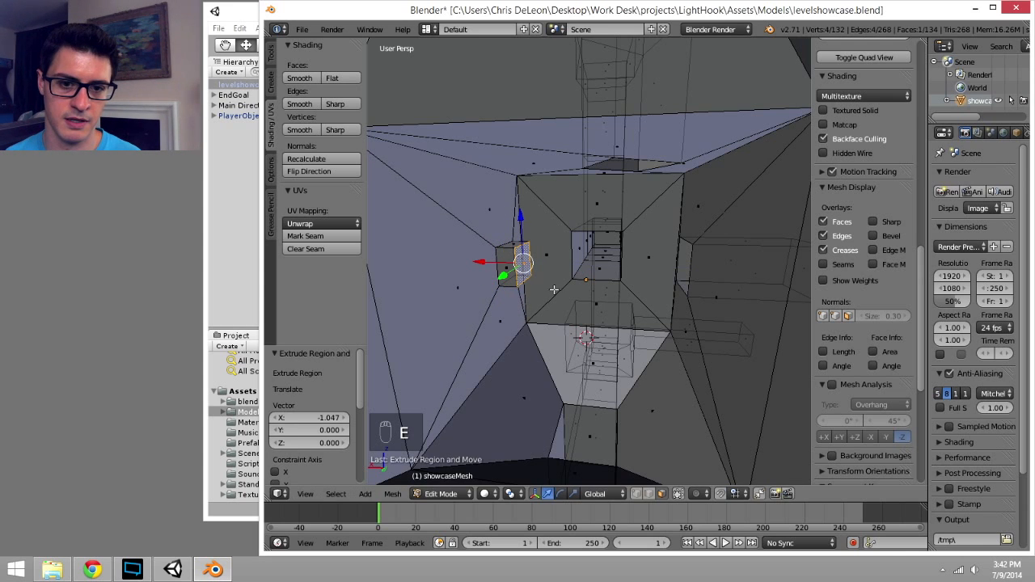
mouse_move(539, 284)
middle_mouse_down()
mouse_move(533, 292)
mouse_move(536, 281)
middle_mouse_up()
key("e")
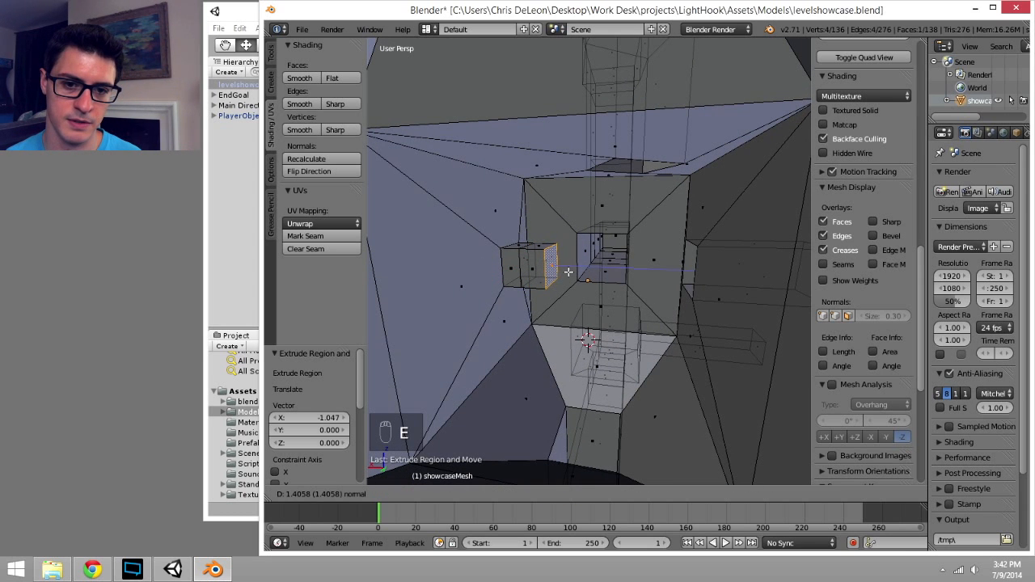
left_click(569, 272)
Extrude the block's top face up about 1.83 units and the new upper block's front face about 1.82 units along its normal.
right_click(534, 238)
key("e")
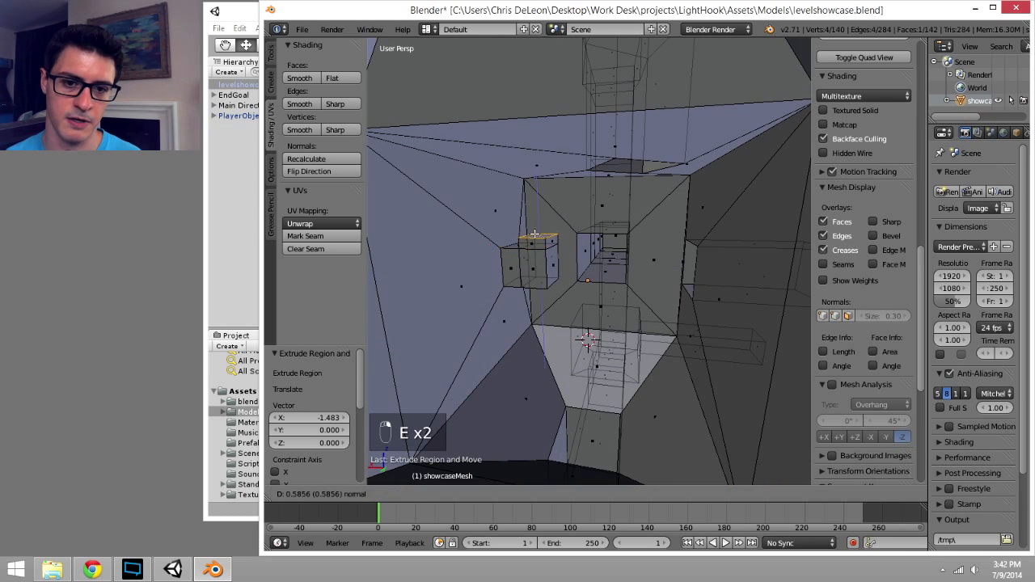
left_click(532, 212)
key("e")
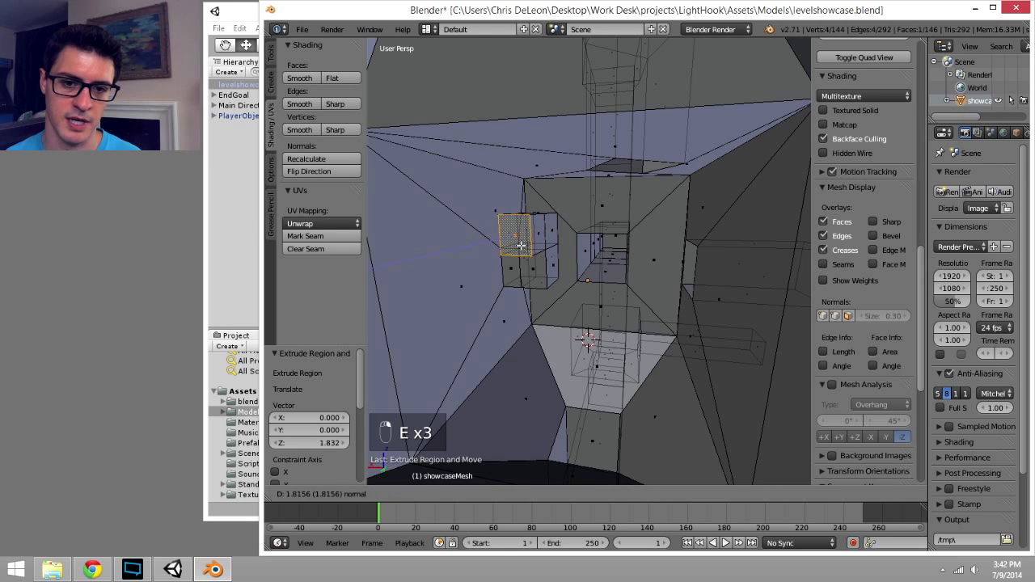
left_click(521, 245)
Extrude the upper block's room-facing side about 1.61 units, and raise a third block about 1.30 units from its top face.
right_click(538, 230)
key("e")
left_click(556, 222)
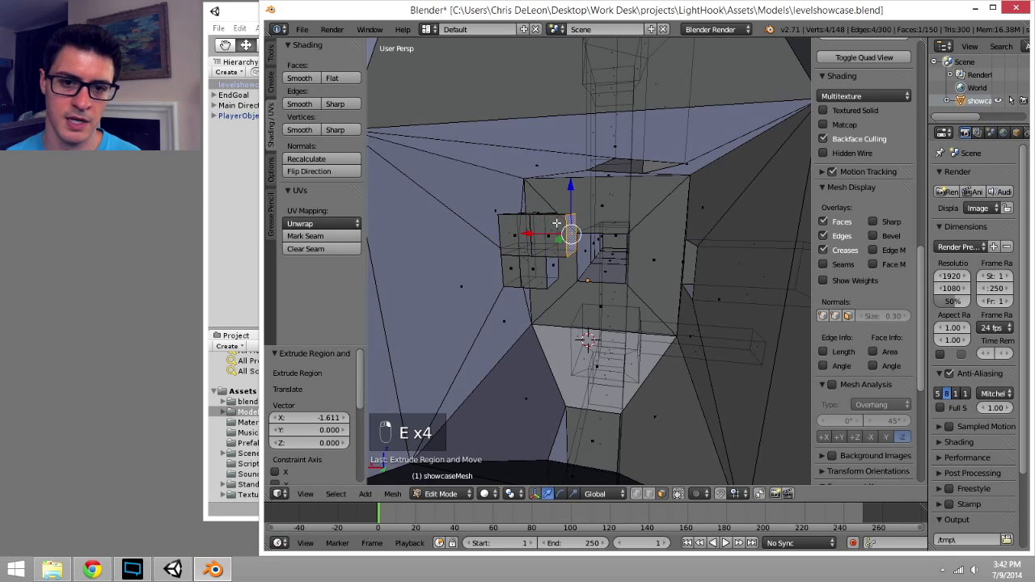
middle_click_drag(557, 222, 548, 235)
right_click(554, 208)
key("e")
left_click(555, 175)
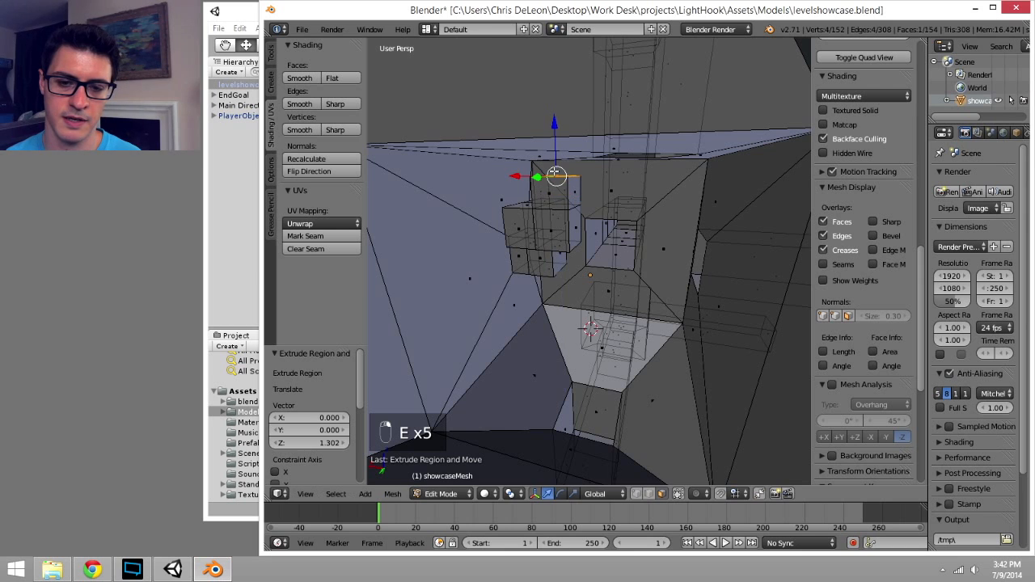
Raise a single lower corner vertex of the middle block about 0.61 units along Z to slant its underside.
right_click(574, 224)
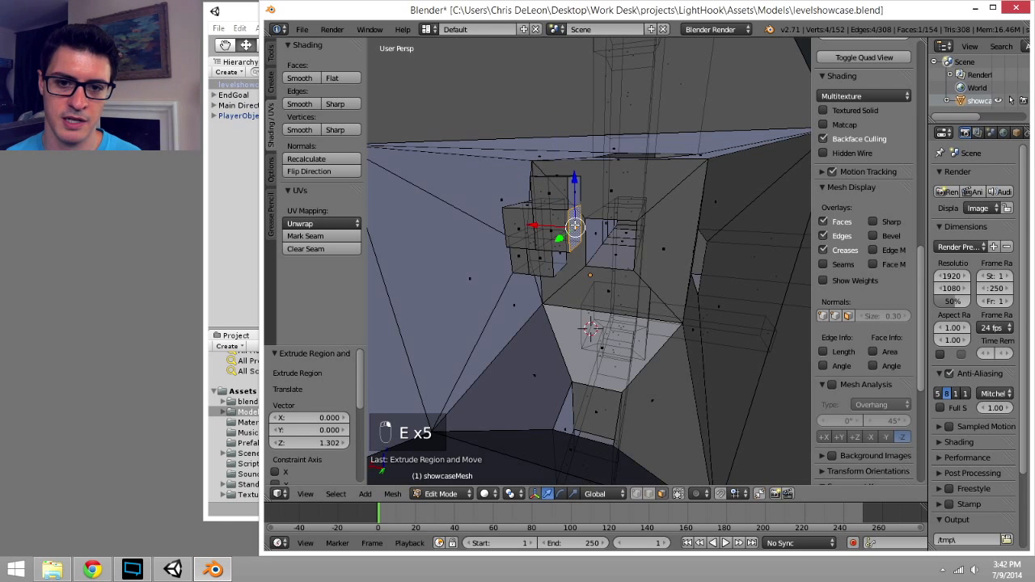
middle_click_drag(579, 260, 582, 275)
scroll(582, 296, "up", 3)
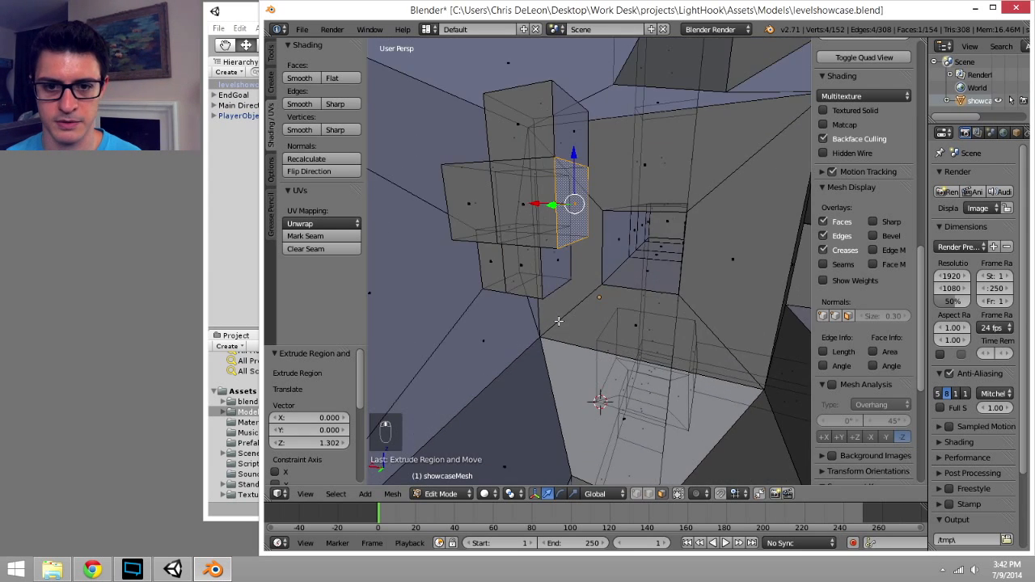
middle_click_drag(559, 320, 544, 267)
middle_click_drag(624, 340, 616, 334)
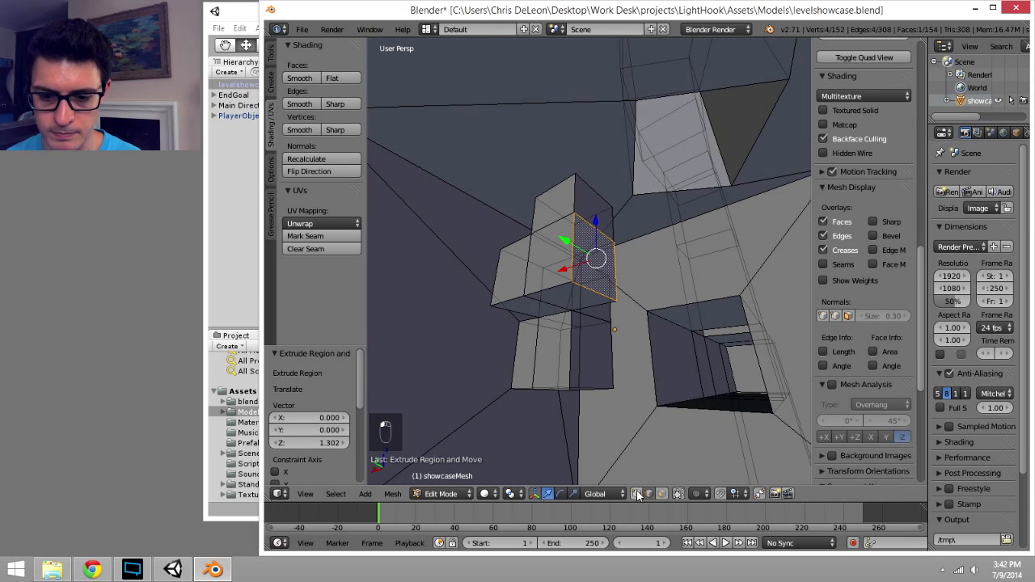
right_click(563, 281)
middle_click_drag(537, 287, 616, 383)
left_click_drag(511, 258, 510, 195)
middle_click_drag(578, 298, 627, 282)
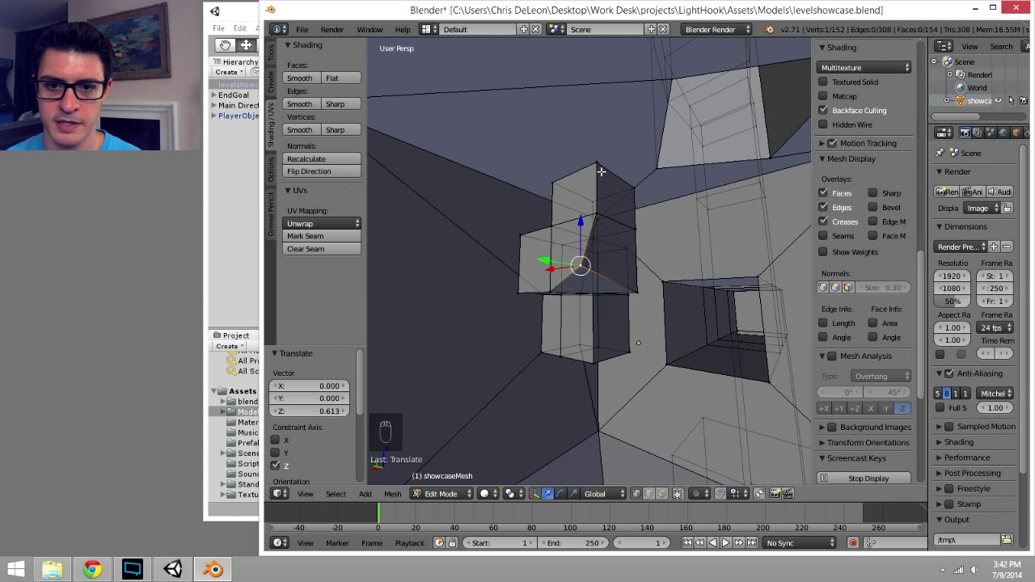
In edge selection mode, lower the uppermost block's top room-side edge about 0.62 units along Z.
left_click(650, 494)
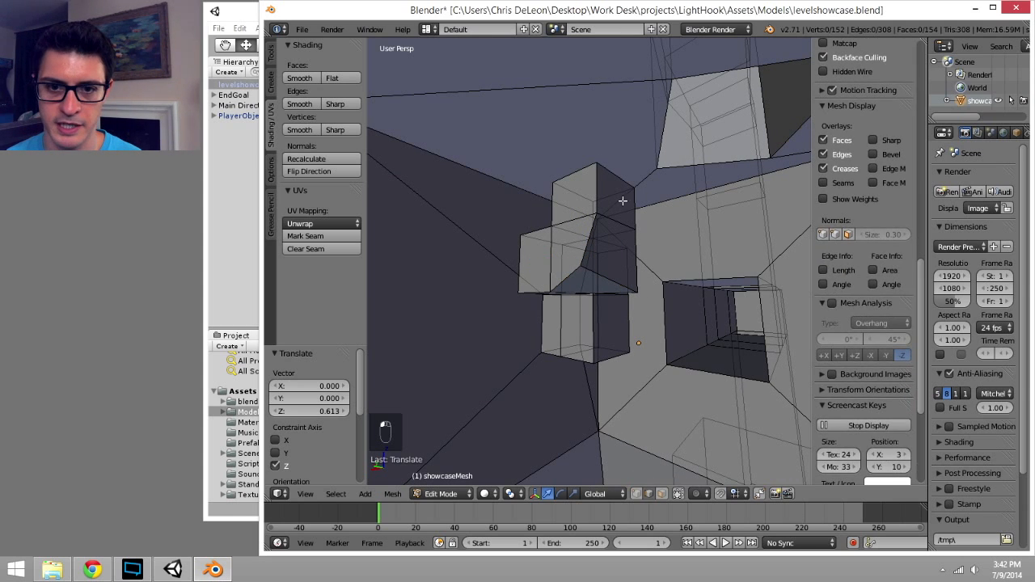
right_click(617, 184)
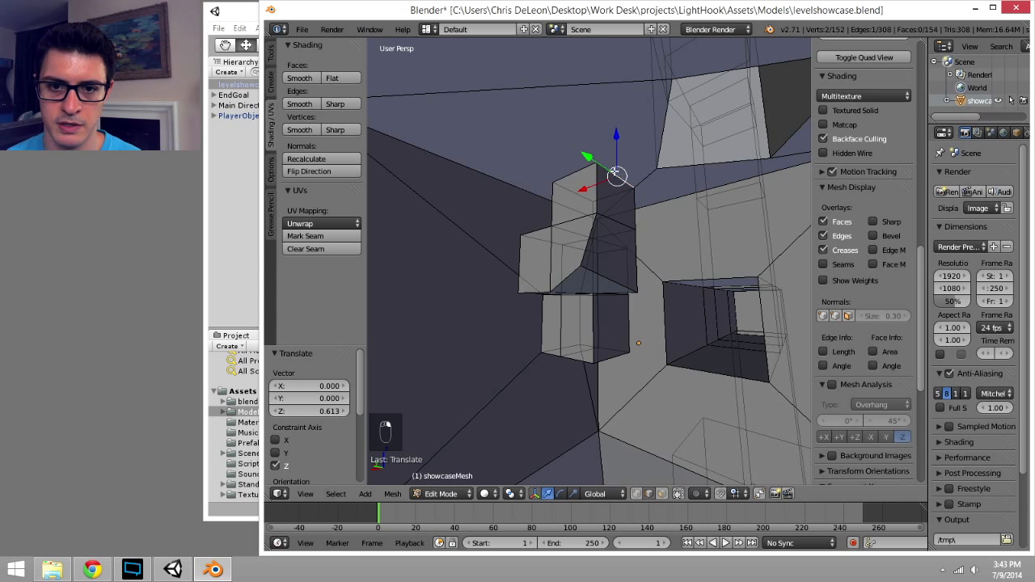
left_click_drag(616, 154, 615, 178)
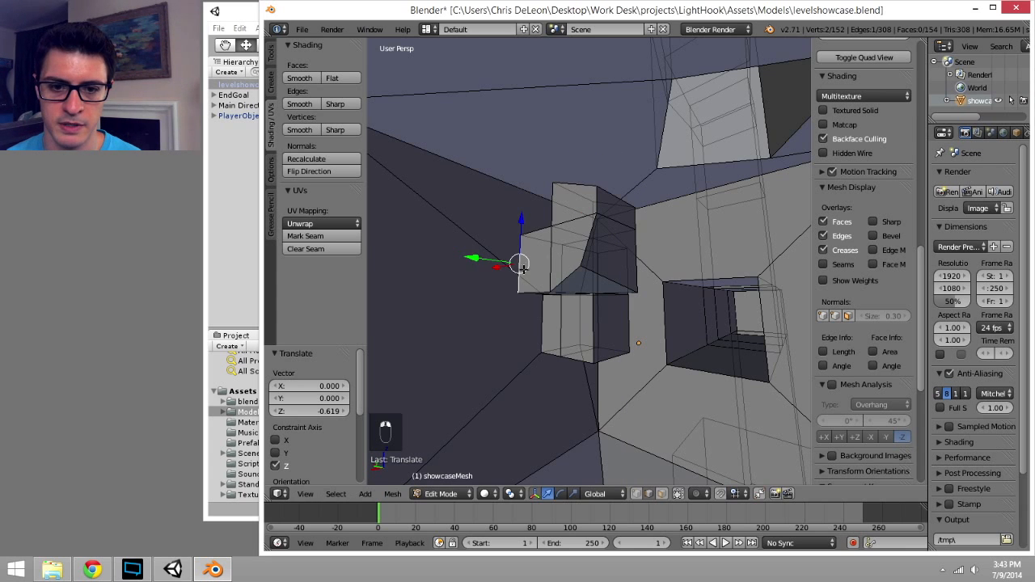
Move the middle block's outer vertical edge about -0.79 units along Y, and shift the lower block's vertical edge along X.
left_click_drag(494, 260, 505, 258)
middle_click_drag(504, 259, 553, 358)
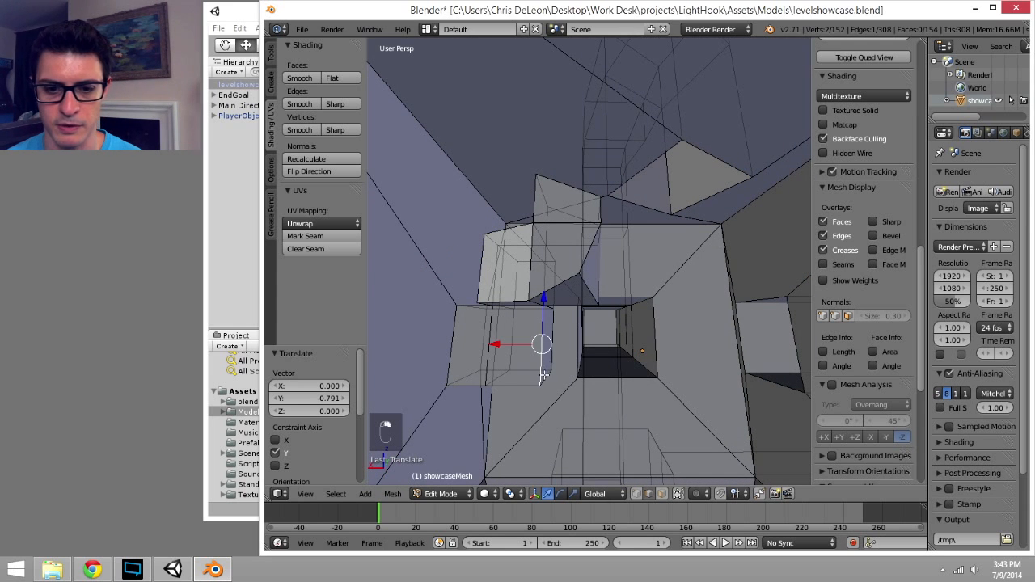
left_click_drag(547, 351, 507, 353)
Move the selected pair of connected vertical edges on the upper blocks about 0.74 units along Y, and save over levelshowcase.blend.
middle_click_drag(540, 394, 607, 283)
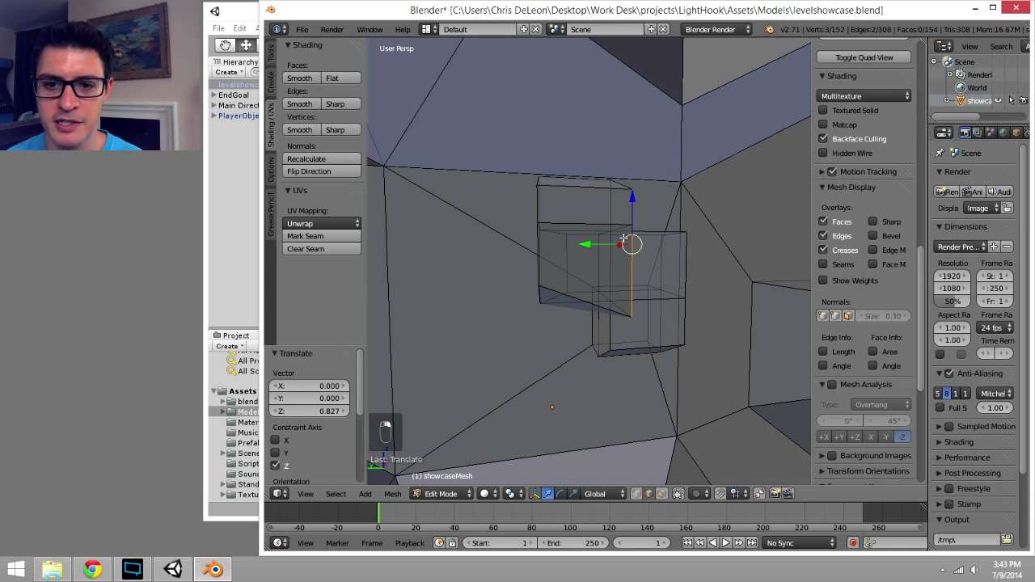
left_click_drag(606, 244, 569, 250)
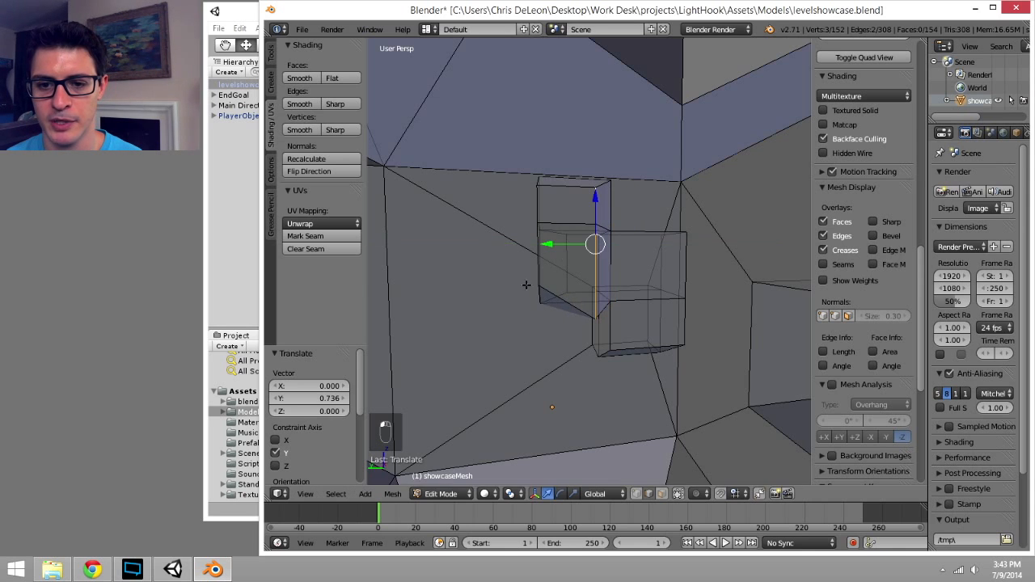
middle_click_drag(569, 250, 622, 279)
key("ctrl+s")
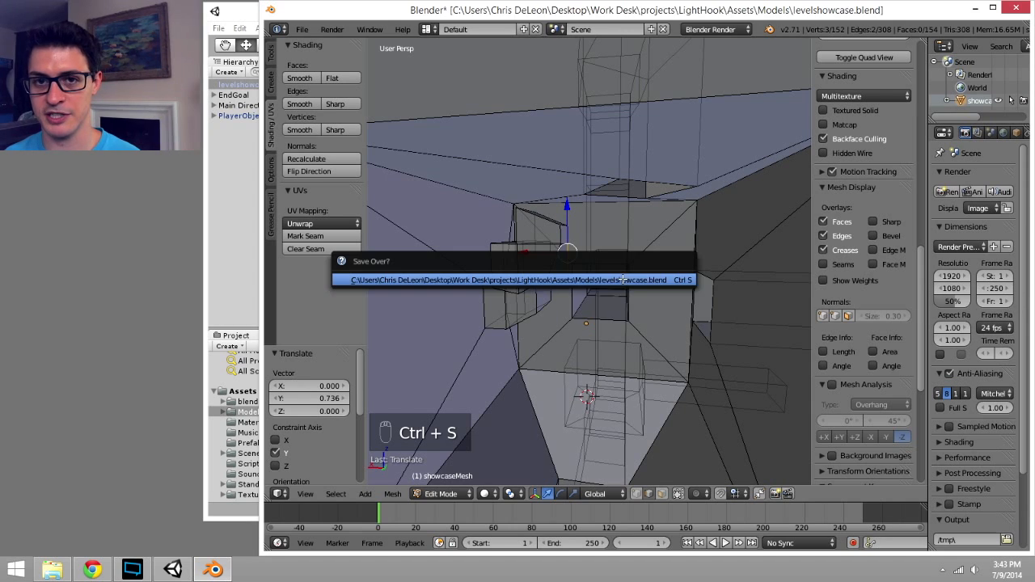
left_click(622, 279)
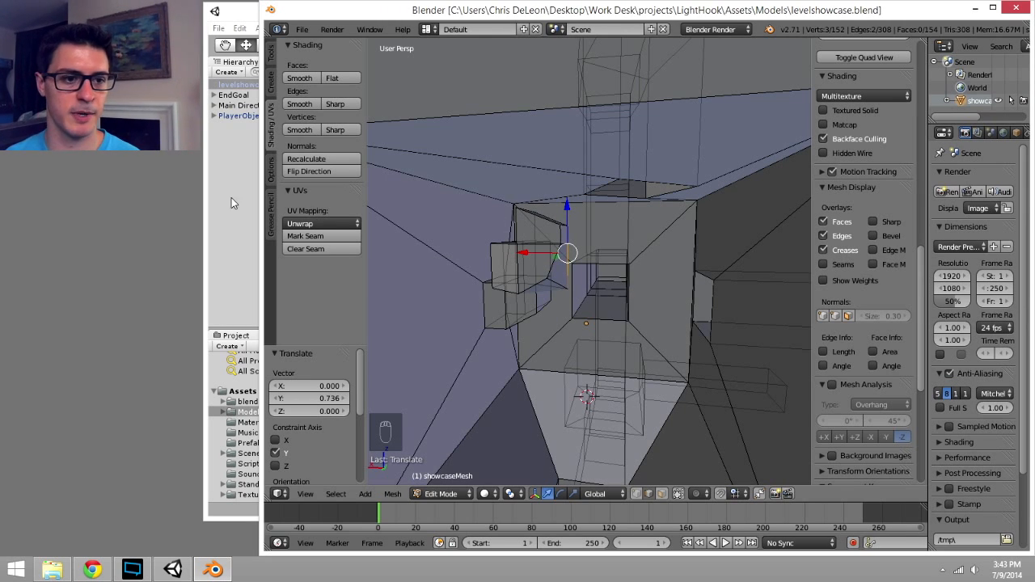
Switch to Unity, view the updated level from inside in the Scene view, and play-test the scene twice, stopping it each time.
key("alt+Tab")
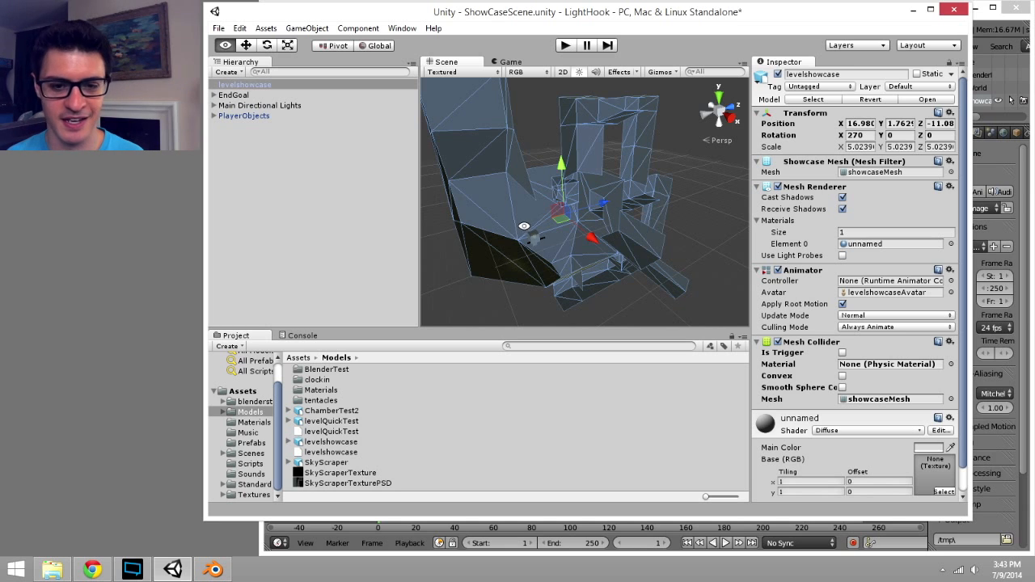
left_click_drag(558, 258, 638, 201, "alt")
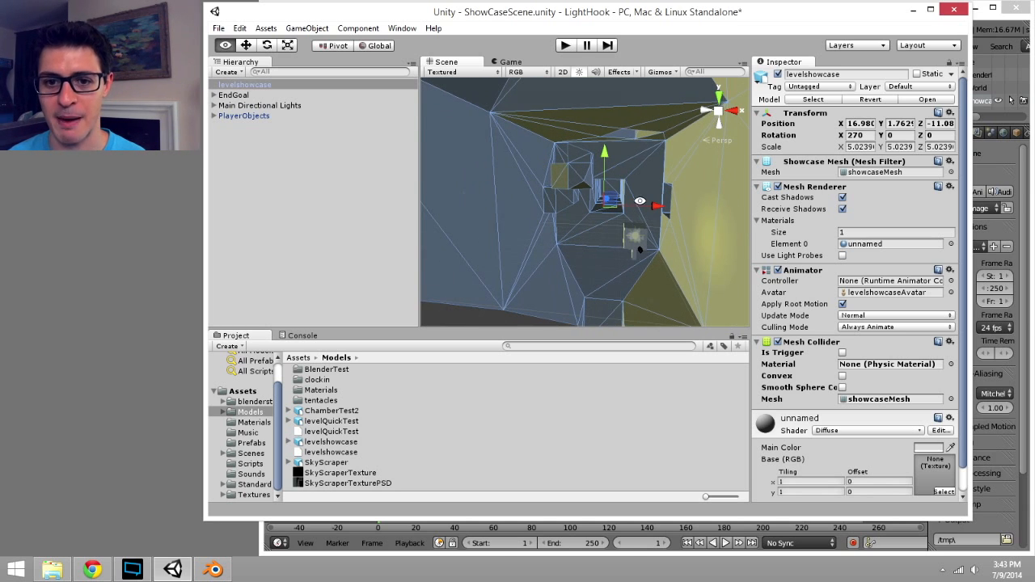
left_click(567, 47)
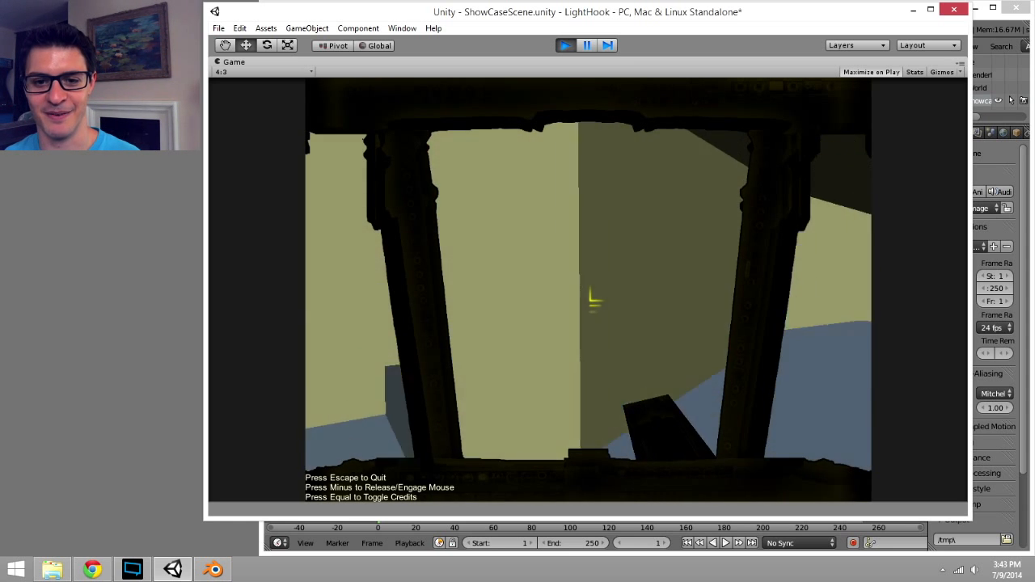
left_click(592, 299)
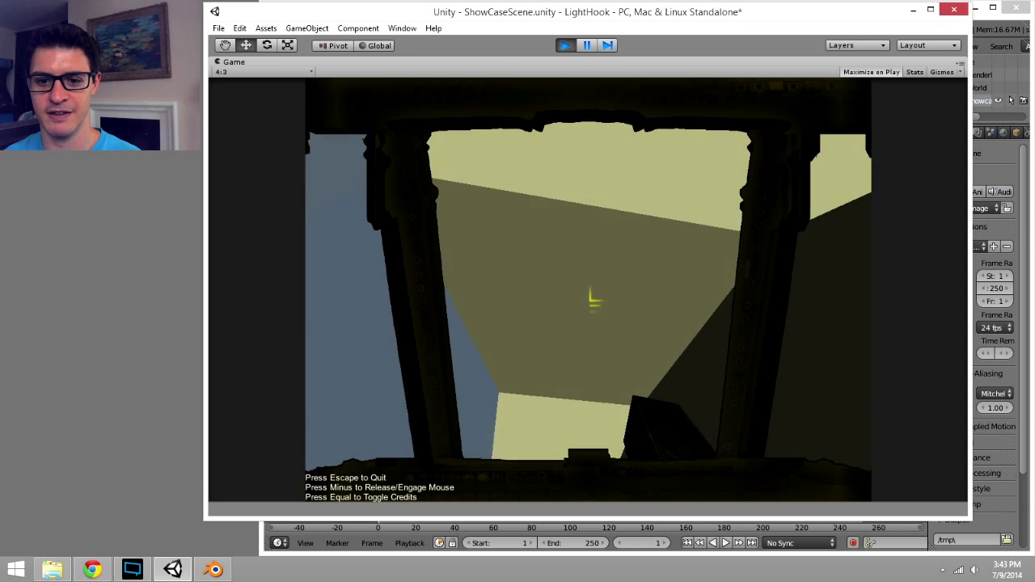
left_click(570, 46)
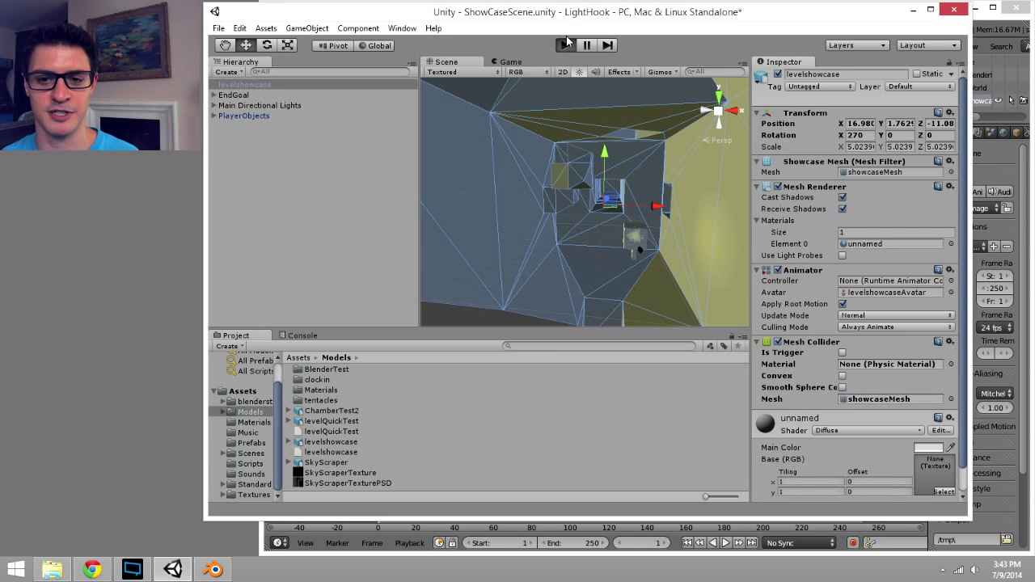
left_click(566, 46)
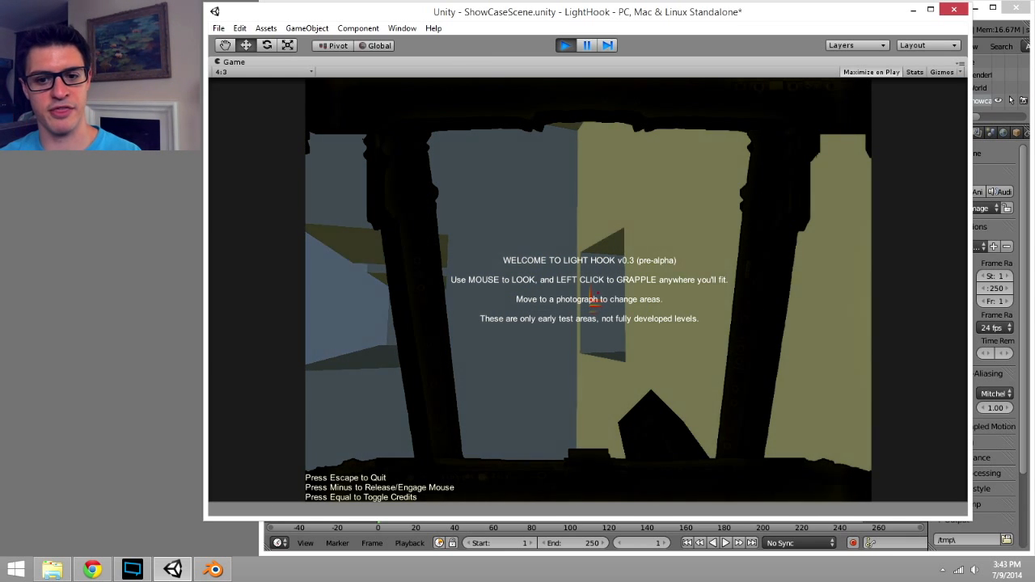
left_click(566, 46)
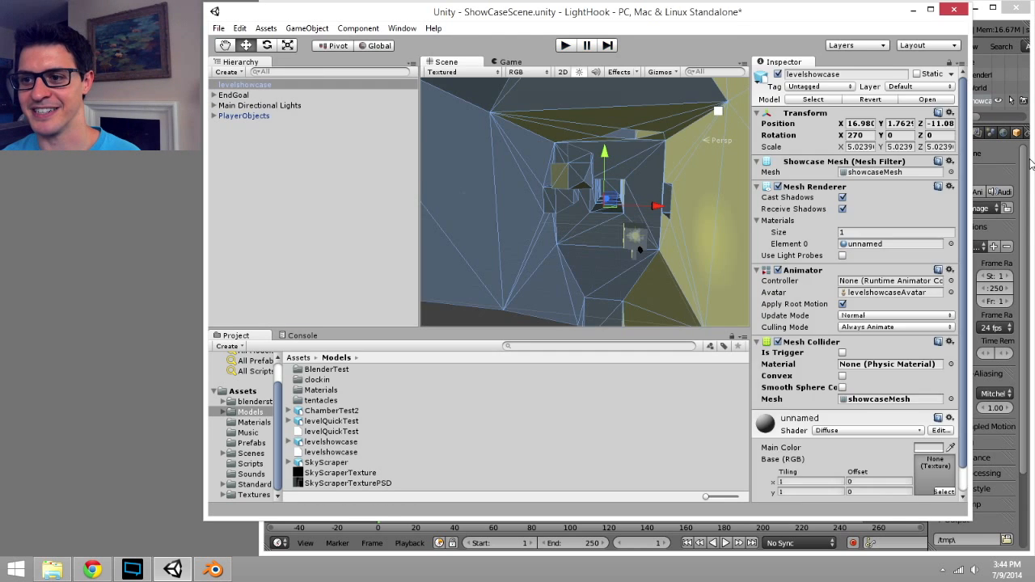
Switch to Blender and, in face selection mode, move the vertical side face of the room's side-wall recess about 0.73 units along Y.
left_click(1025, 67)
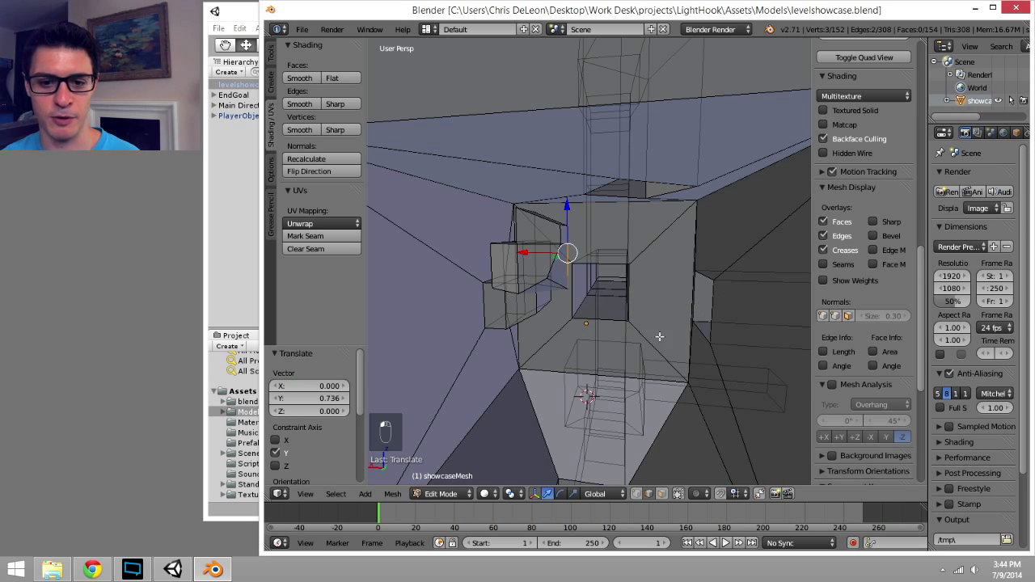
middle_click_drag(582, 229, 588, 297)
scroll(631, 283, "up", 4)
left_click(659, 493)
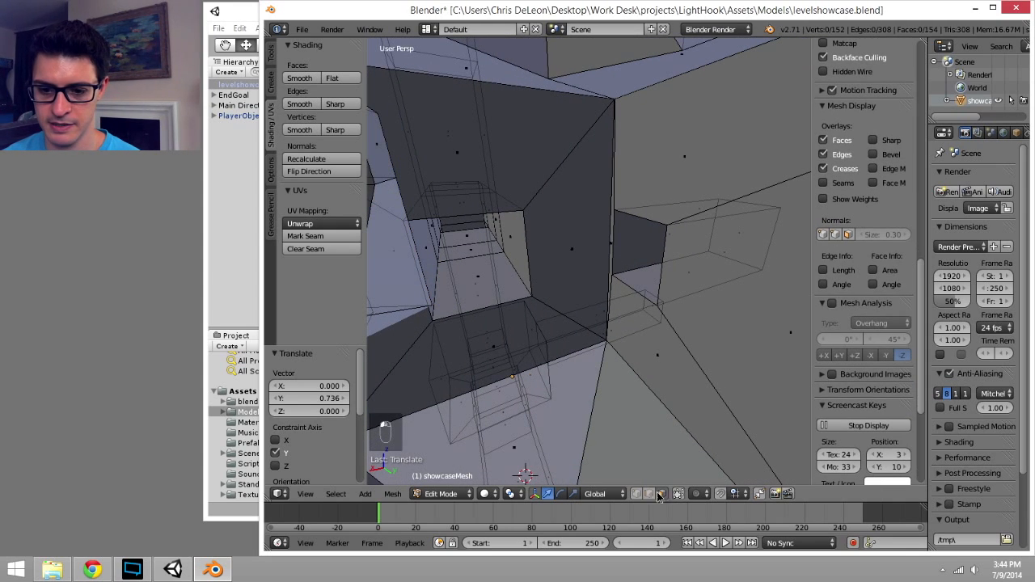
middle_click_drag(685, 304, 672, 307)
middle_click_drag(616, 316, 630, 272)
right_click(630, 273)
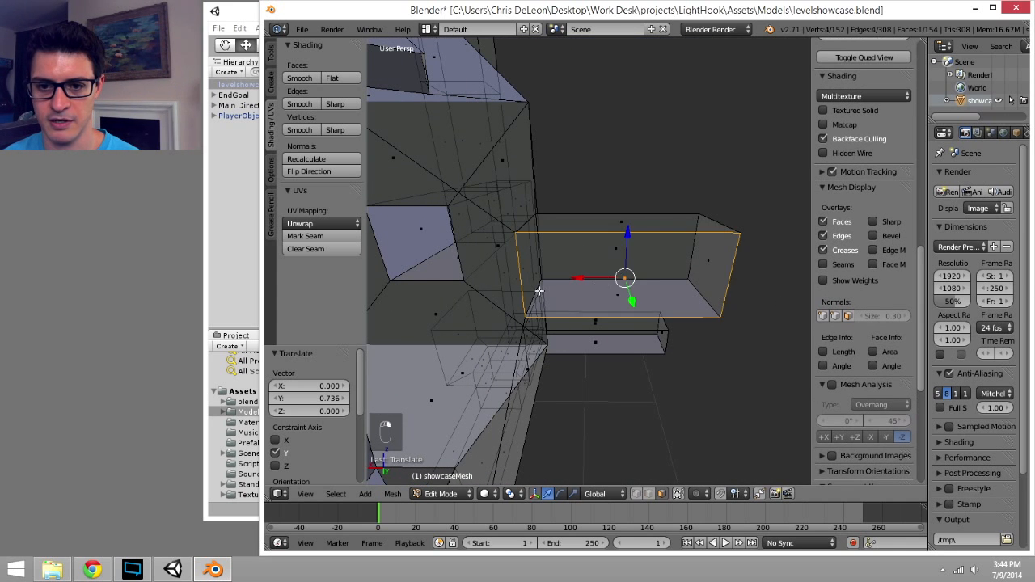
middle_click_drag(512, 308, 606, 284)
scroll(573, 300, "down", 4)
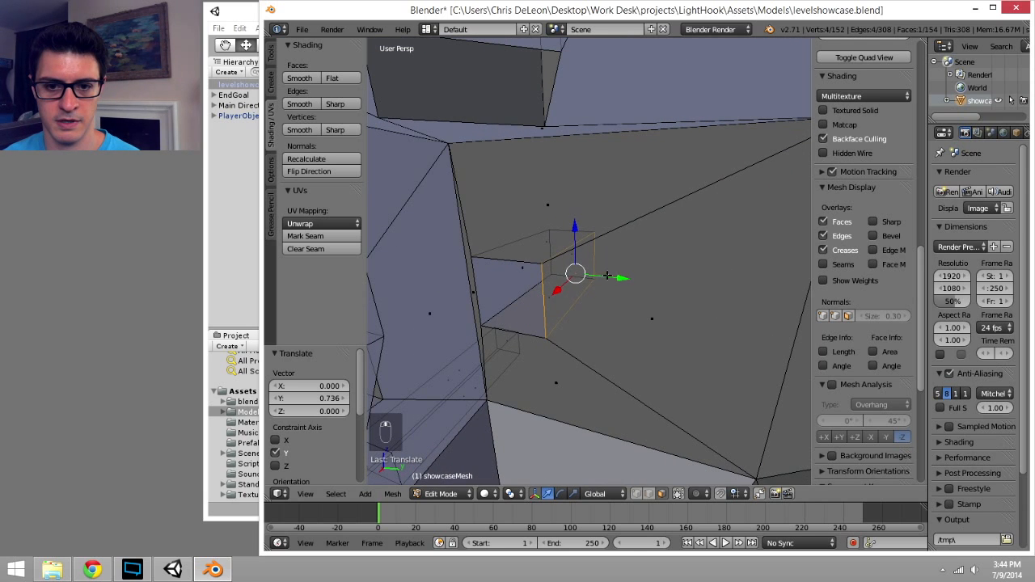
left_click_drag(606, 275, 620, 278)
Raise the top face of the side-wall recess about 0.86 units along Z, and save over levelshowcase.blend.
right_click(556, 240)
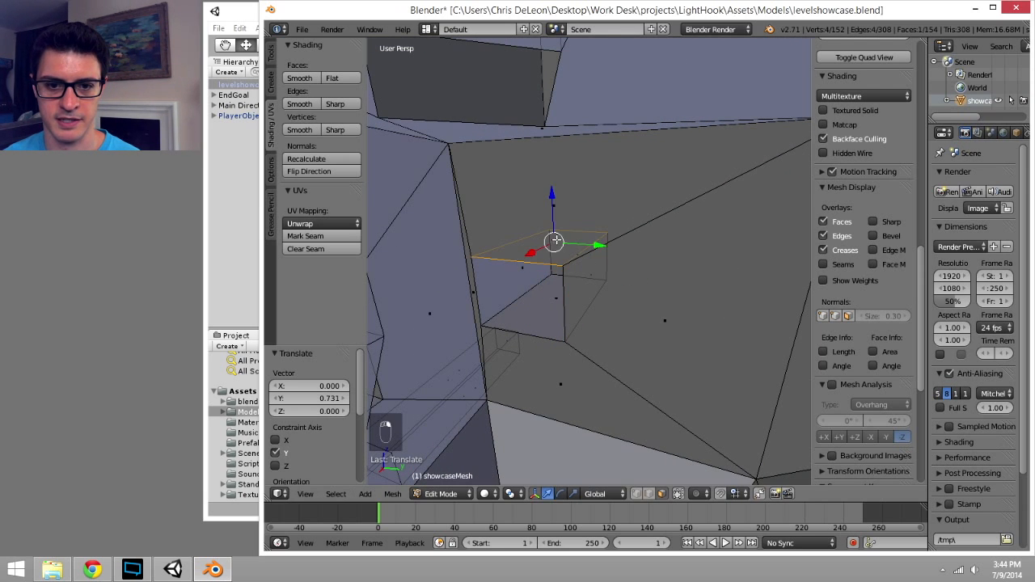
left_click_drag(552, 223, 553, 205)
middle_click_drag(529, 244, 578, 241)
key("ctrl+s")
left_click(326, 266)
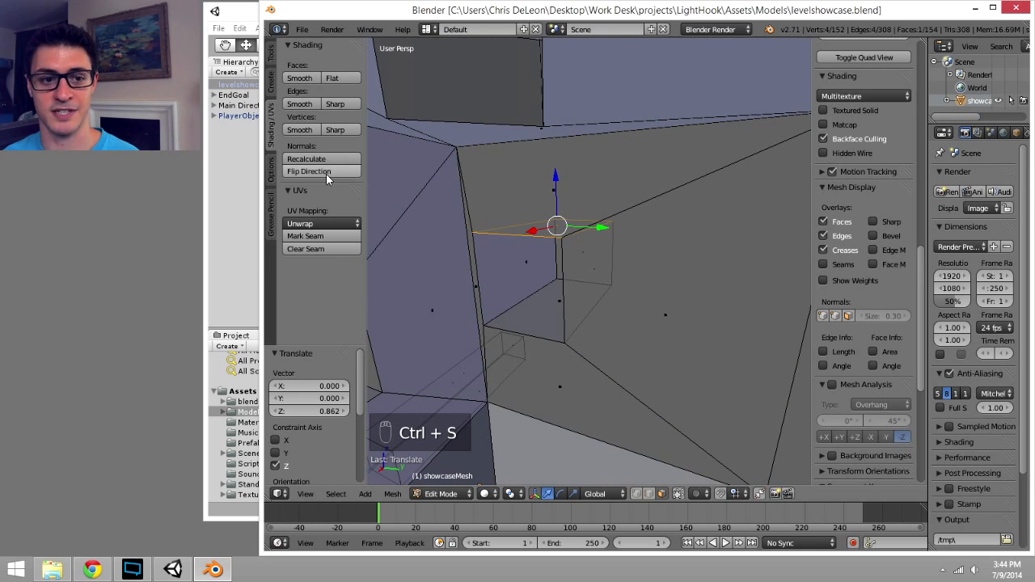
Switch to Unity, play-test ShowCaseScene with the updated level, and stop the game.
left_click(230, 317)
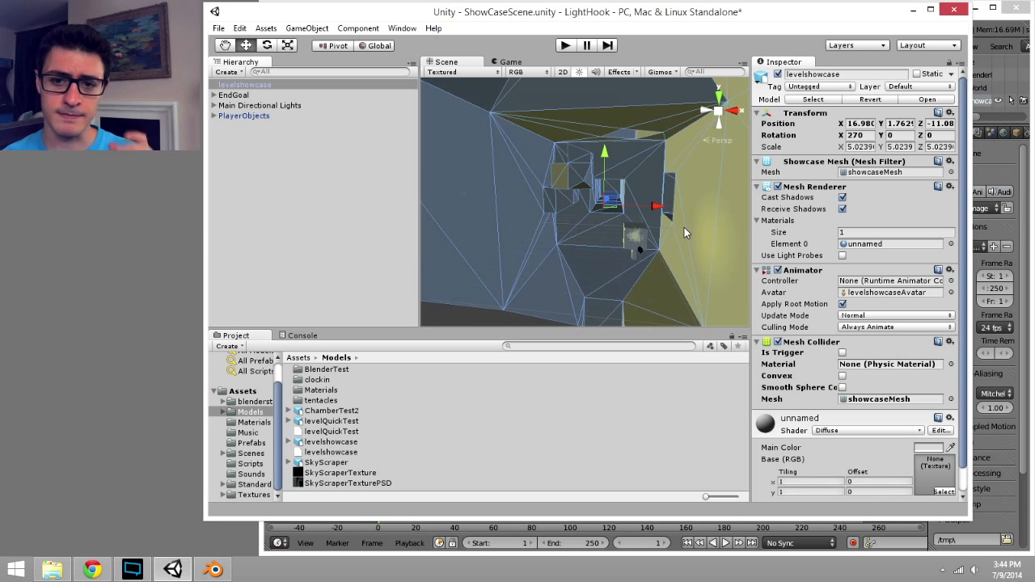
left_click(566, 45)
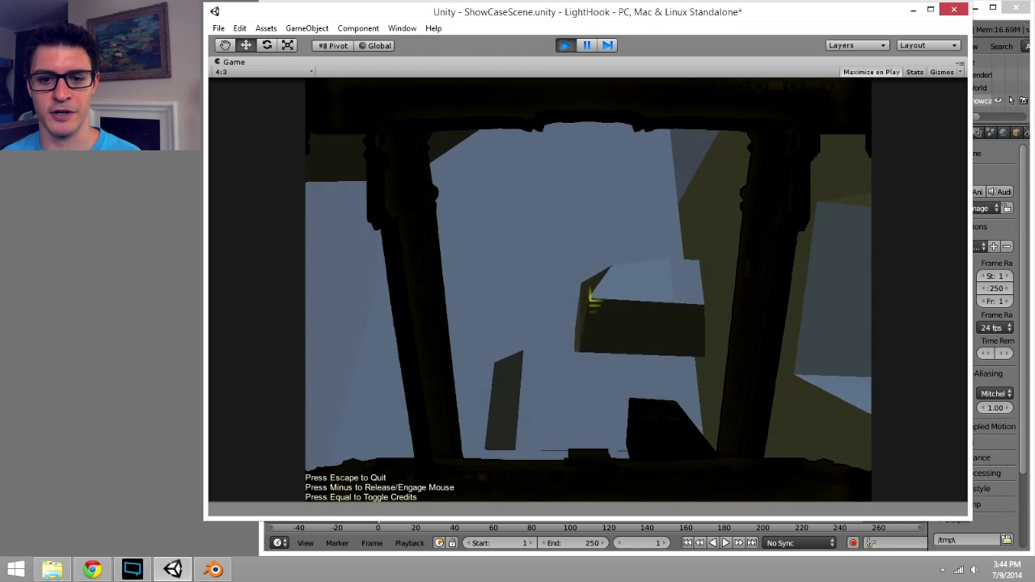
left_click(565, 45)
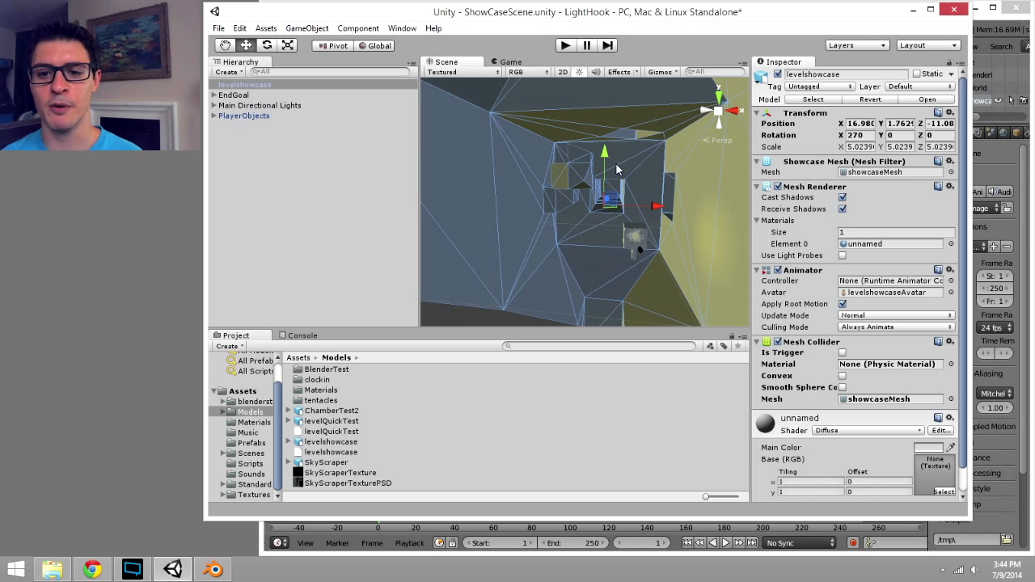
Examine the whole level from outside in the Scene view, without its wireframe, by selecting the Materials folder instead of levelshowcase.
left_click_drag(612, 208, 553, 231, "alt")
scroll(536, 224, "down", 2)
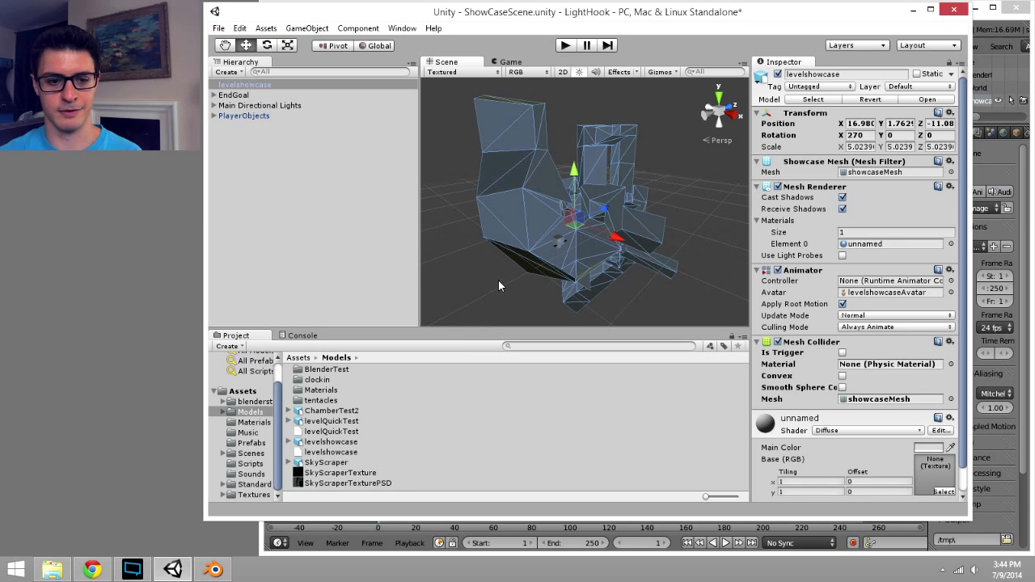
left_click(337, 392)
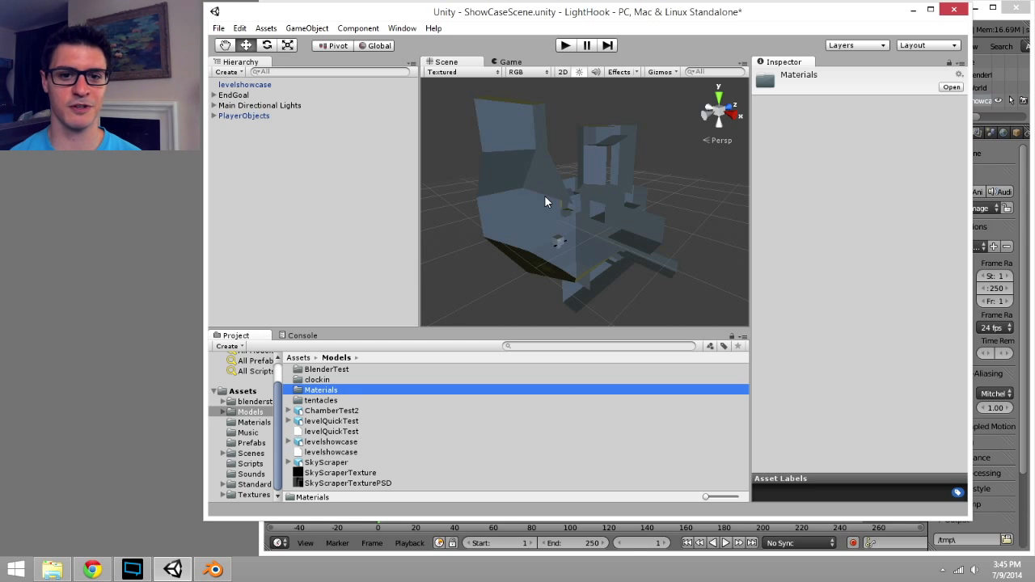
left_click_drag(544, 195, 596, 176, "alt")
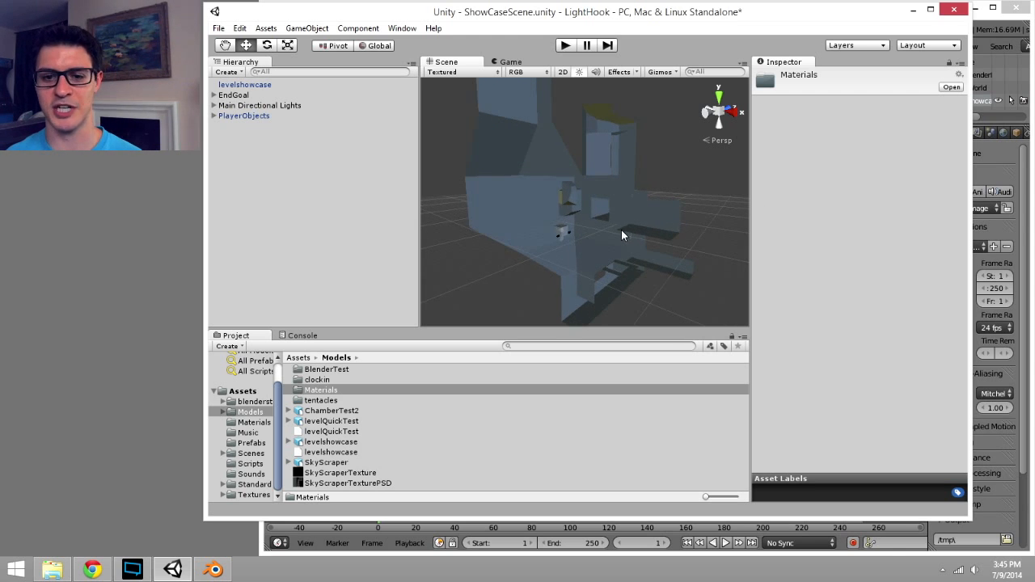
left_click_drag(621, 229, 547, 254, "alt")
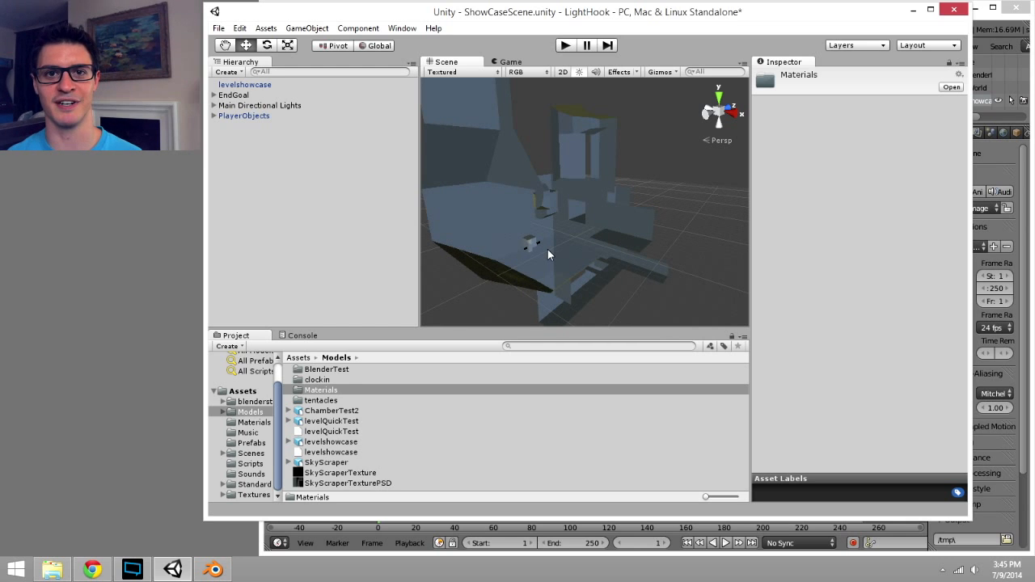